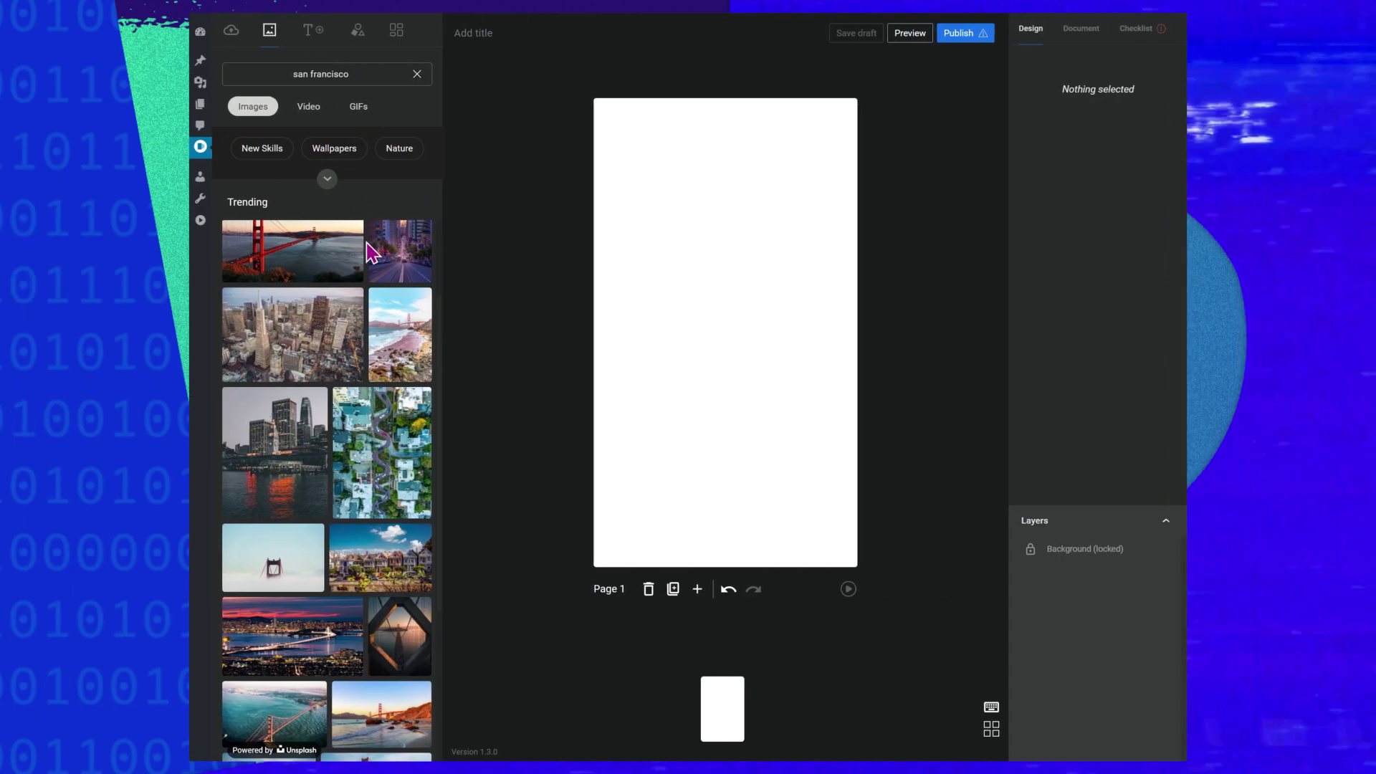
# - Scroll the stock images and drop the San Francisco city photo onto the page
pyautogui.scroll(-1, 352, 262)
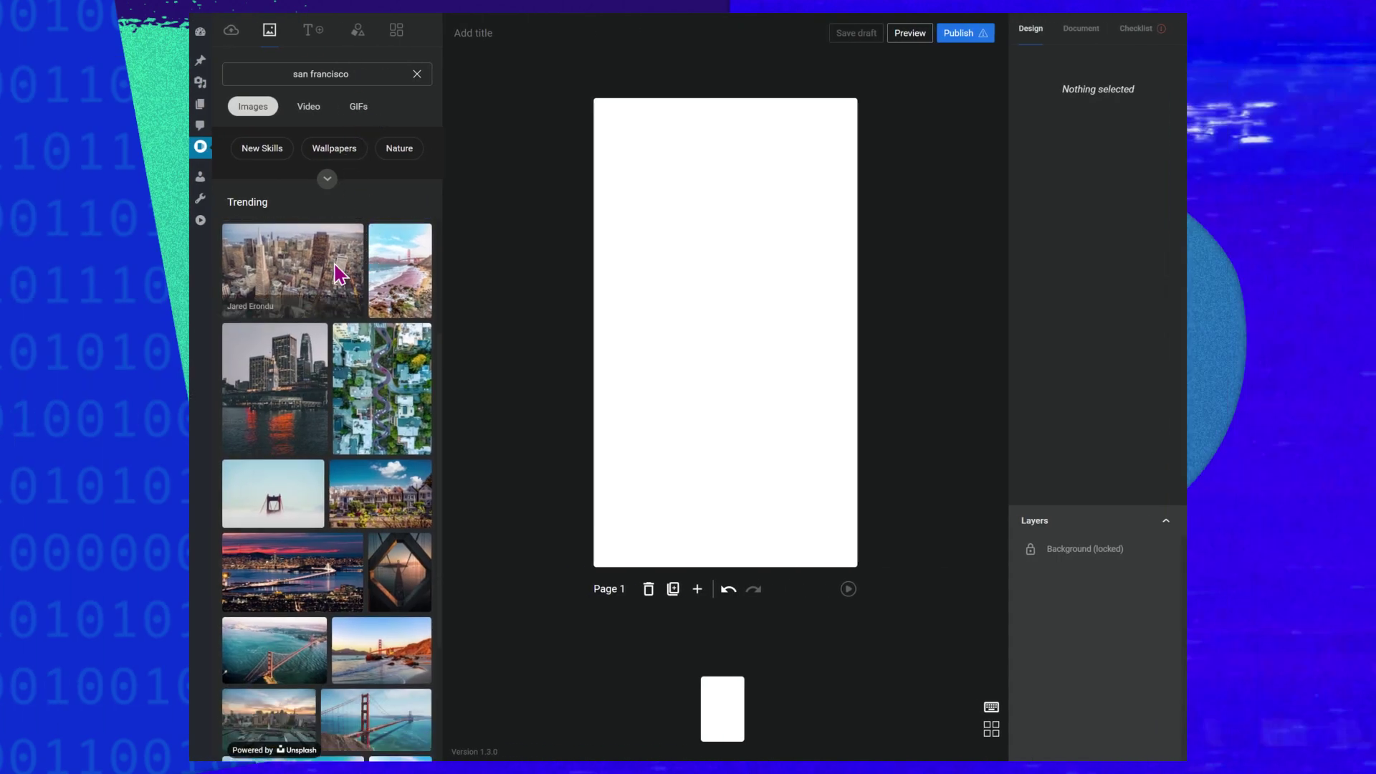
pyautogui.moveTo(294, 272); pyautogui.dragTo(698, 225)
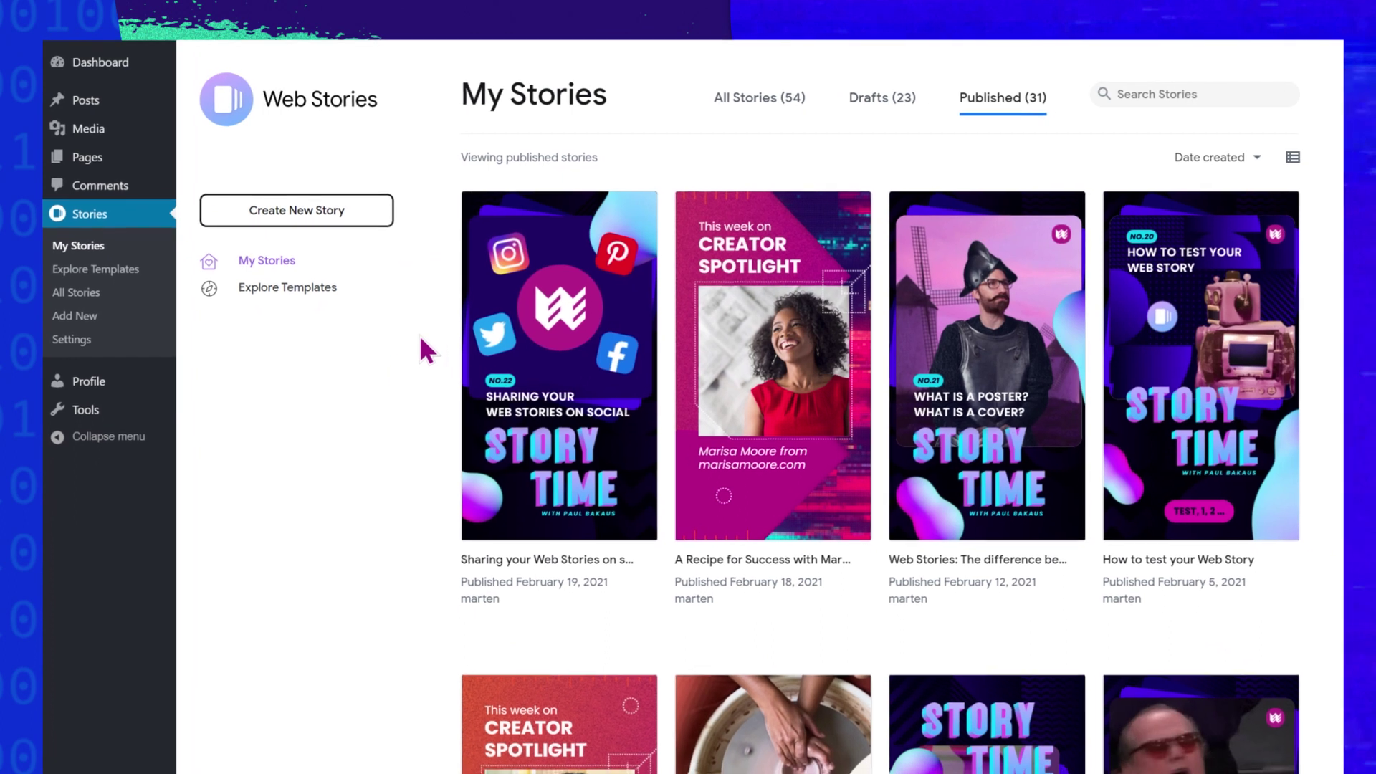
# - Browse the available story templates on the Explore Templates page
pyautogui.moveTo(1211, 334)
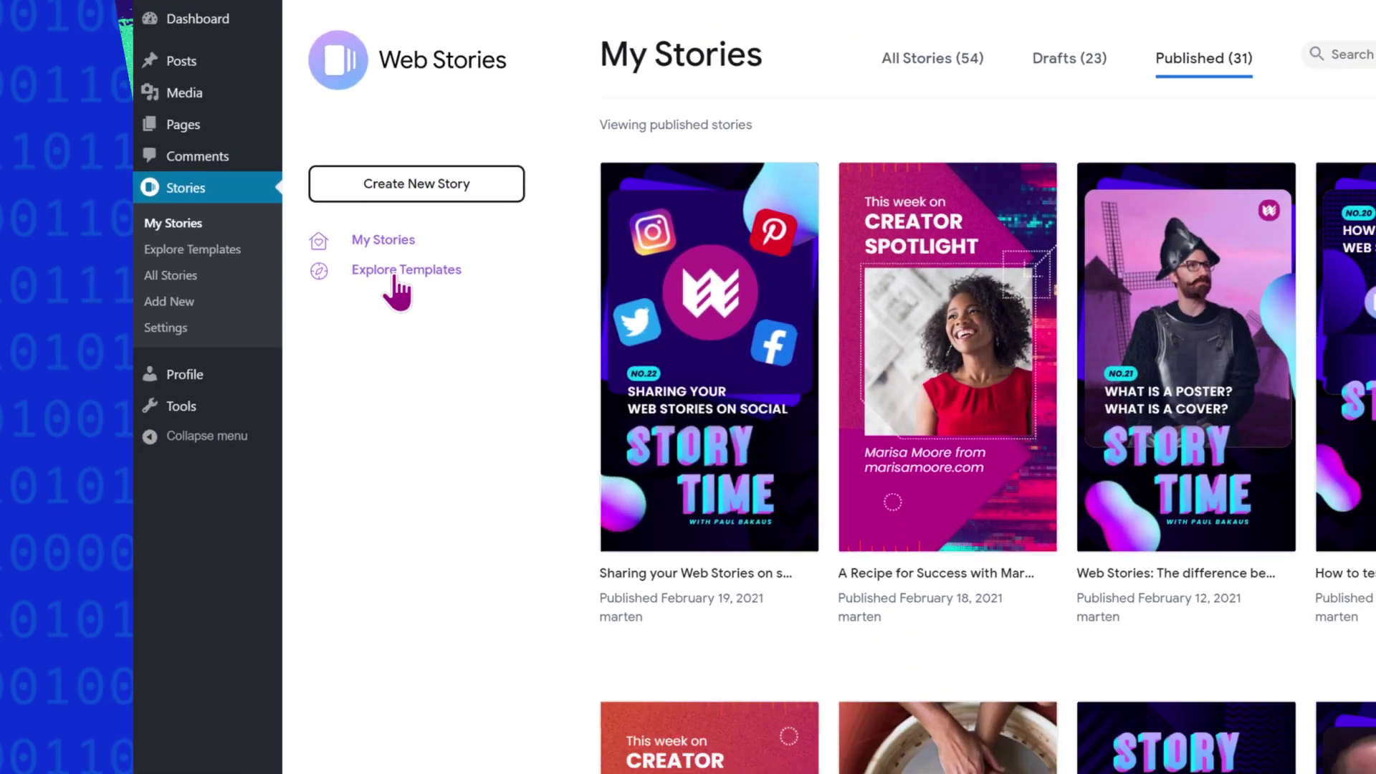
# - Open the template gallery and start a new blank story from scratch
pyautogui.click(414, 354)
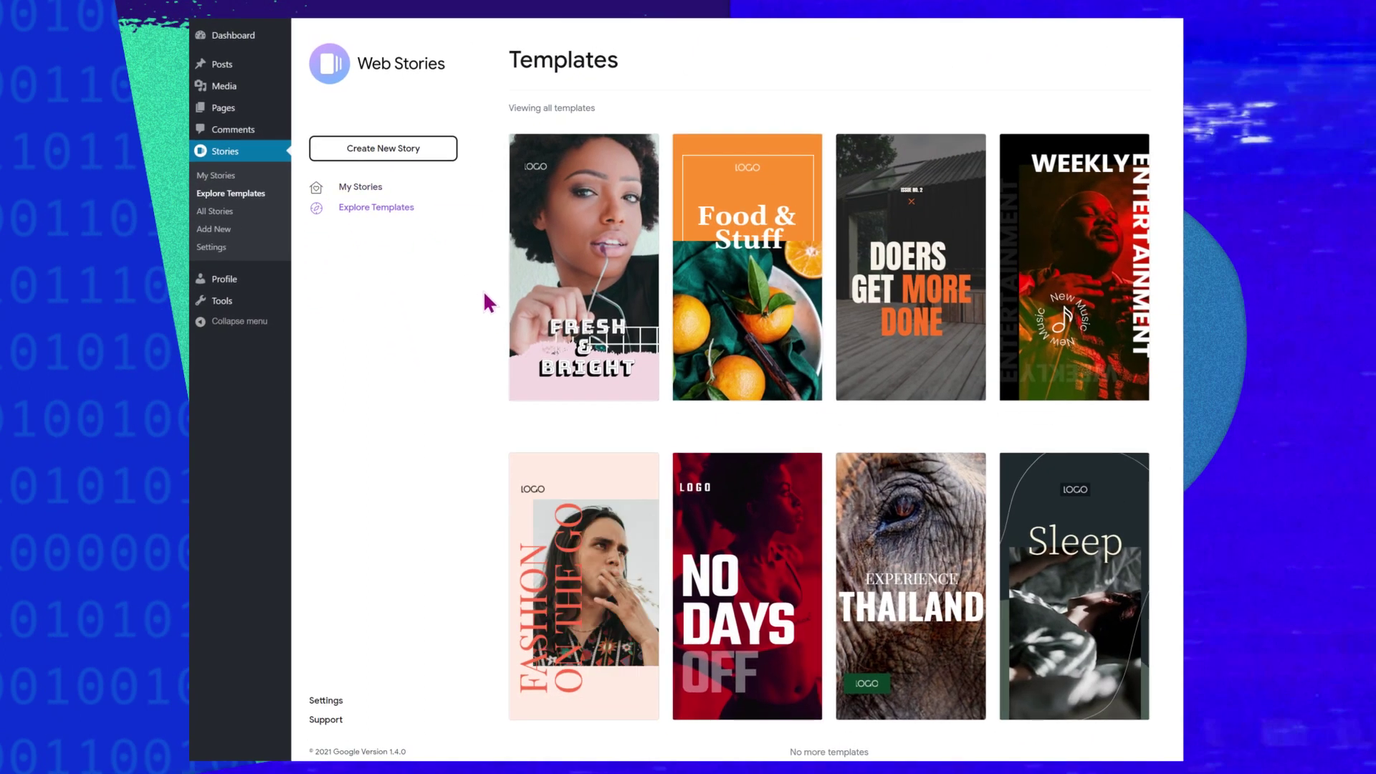
pyautogui.moveTo(1073, 266)
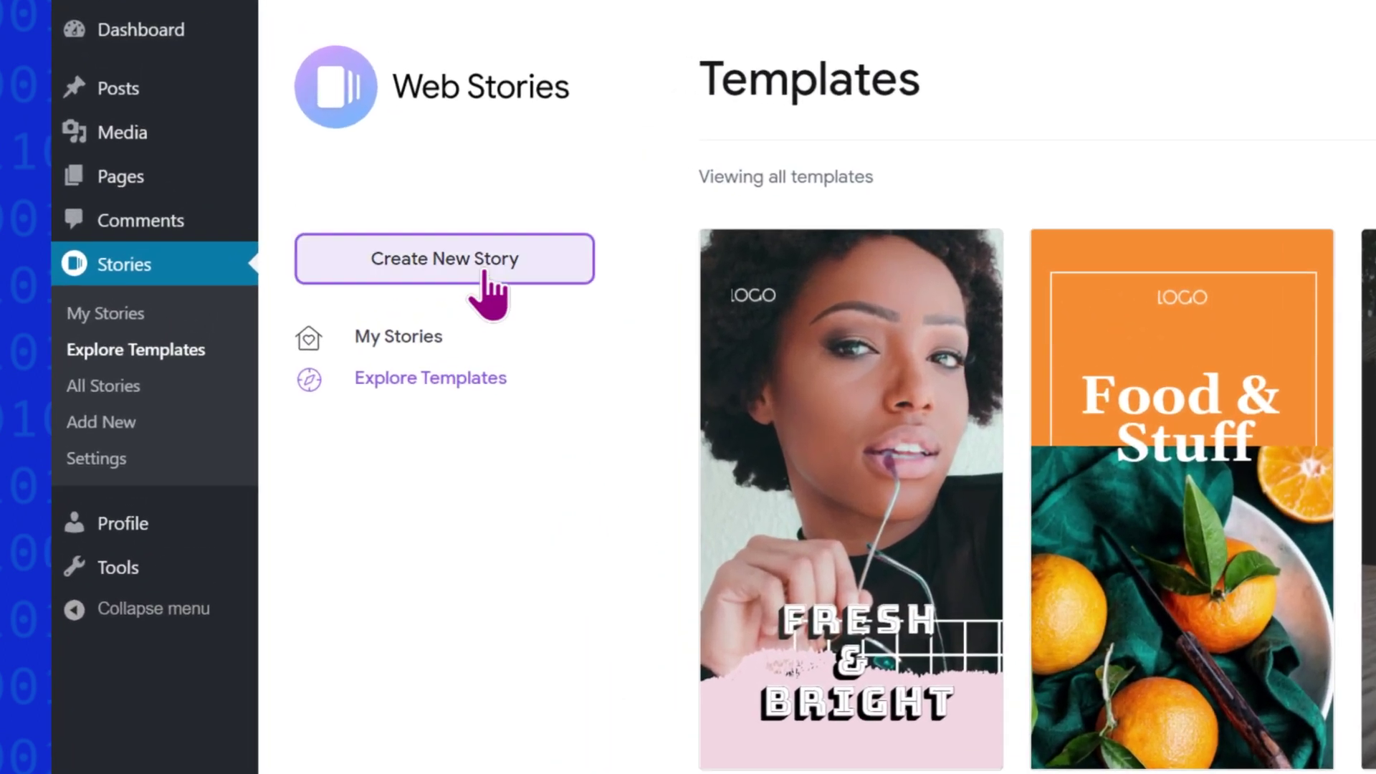
pyautogui.click(485, 271)
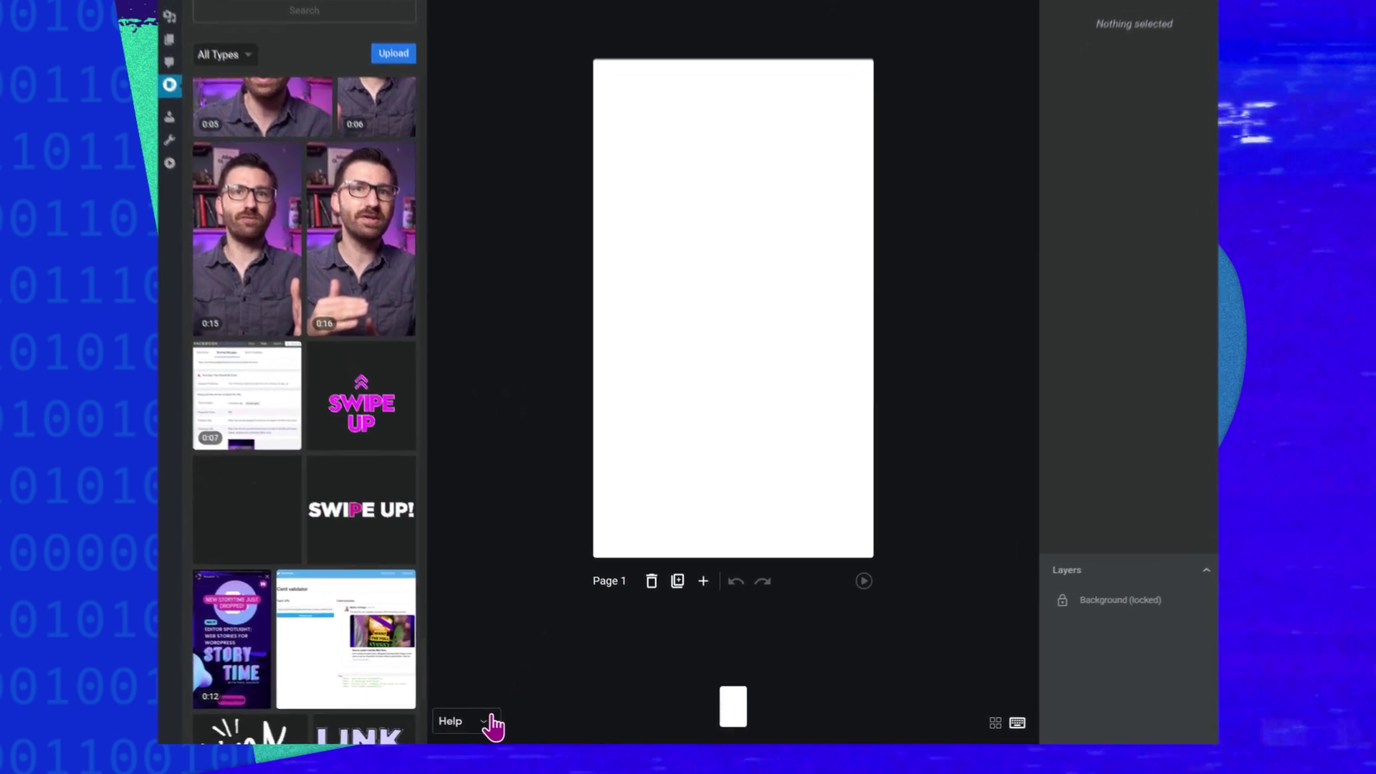
pyautogui.click(496, 724)
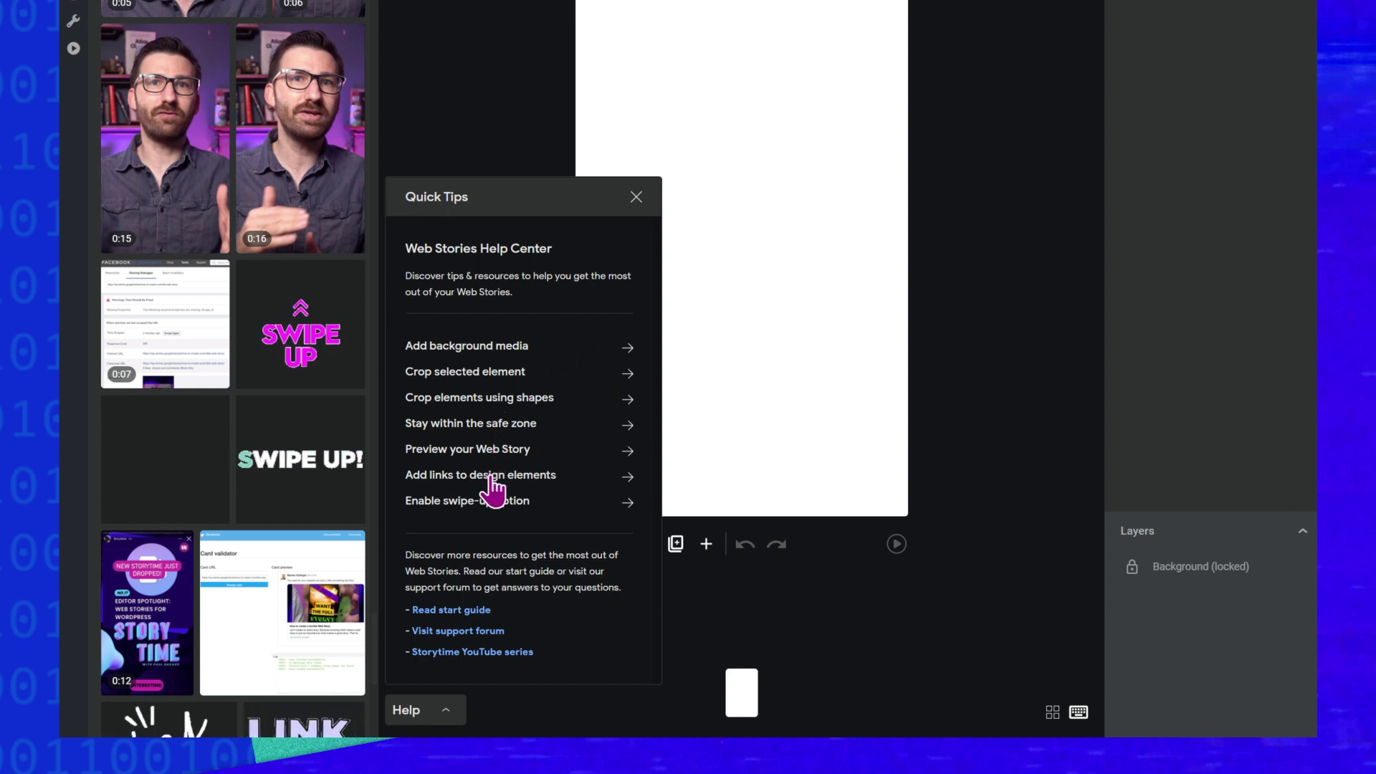
pyautogui.click(482, 507)
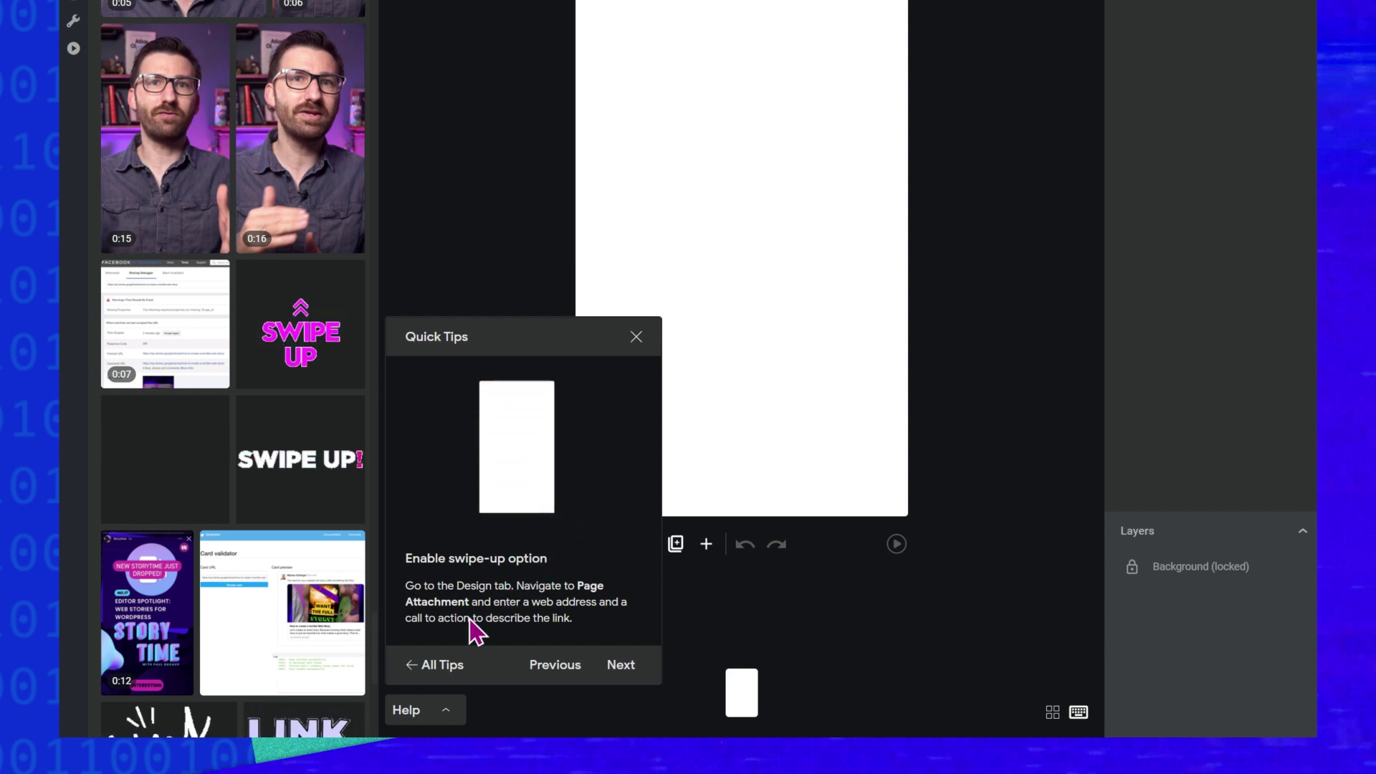
pyautogui.click(438, 666)
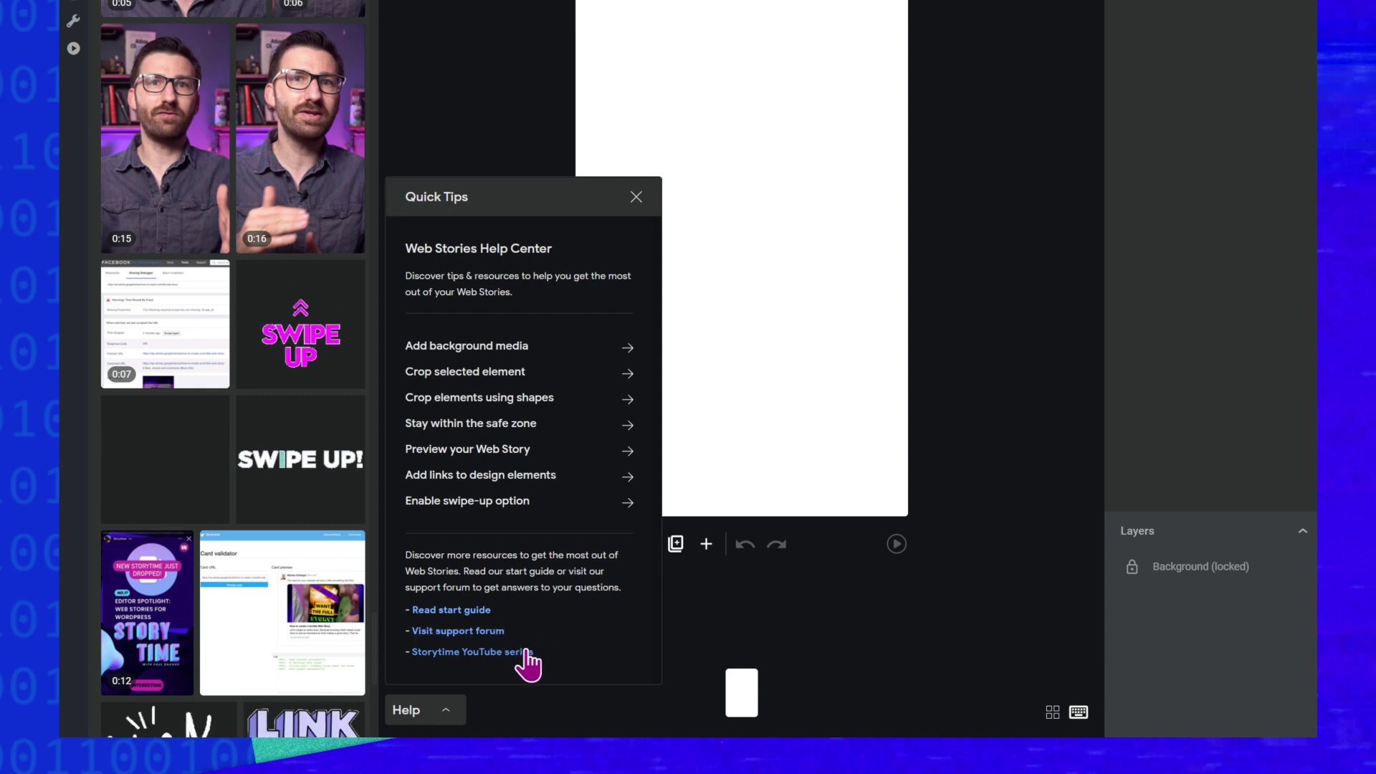
pyautogui.click(446, 711)
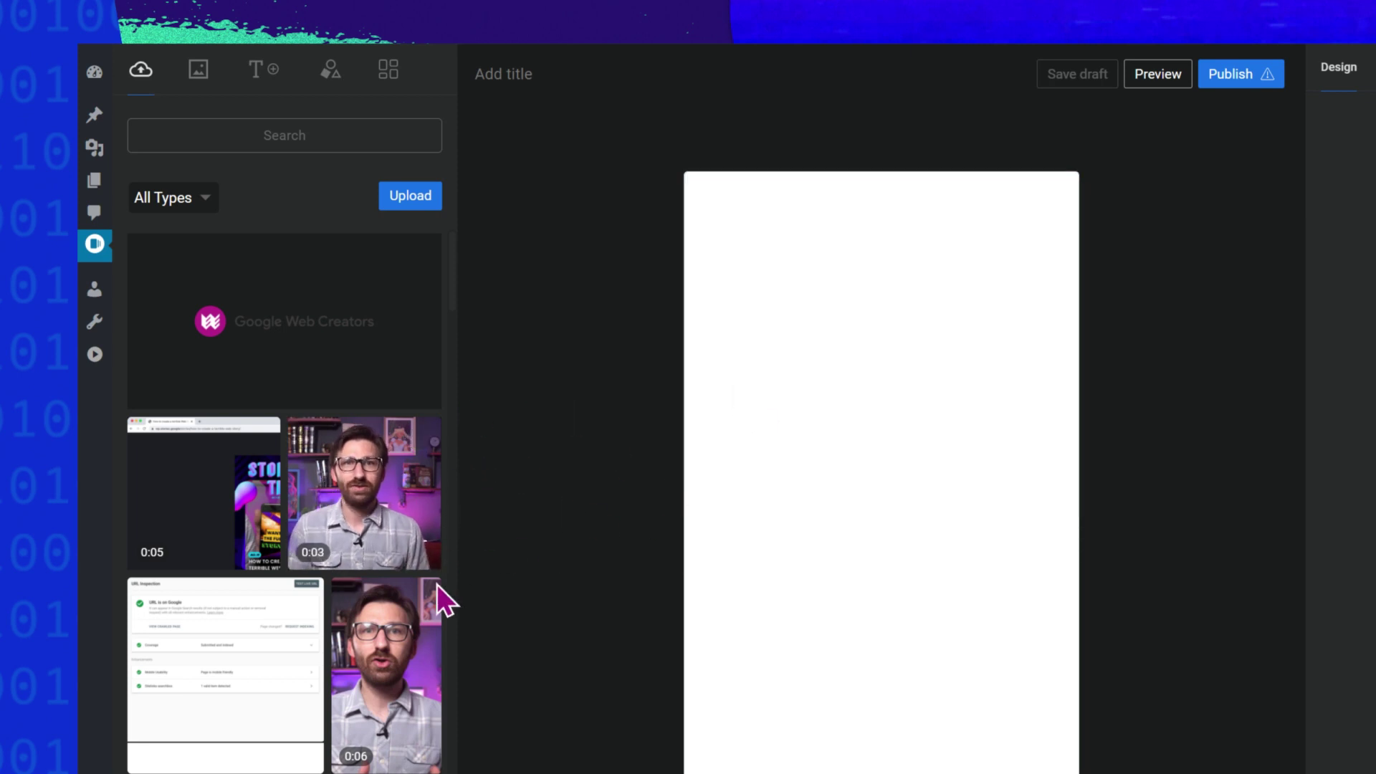
# - Upload the Google Web Creators image onto the page, move it lower, then delete it
pyautogui.moveTo(387, 770); pyautogui.dragTo(779, 650)
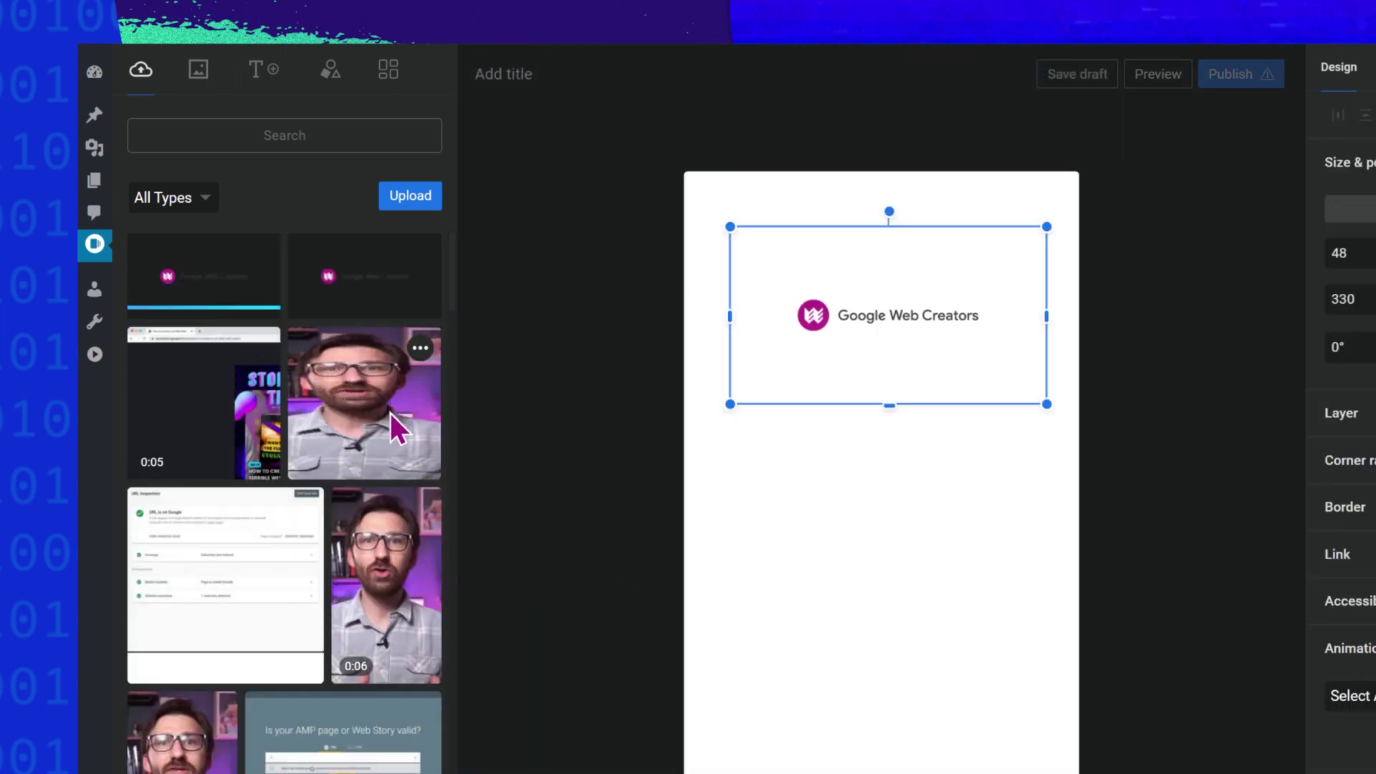
pyautogui.moveTo(872, 347); pyautogui.dragTo(874, 380)
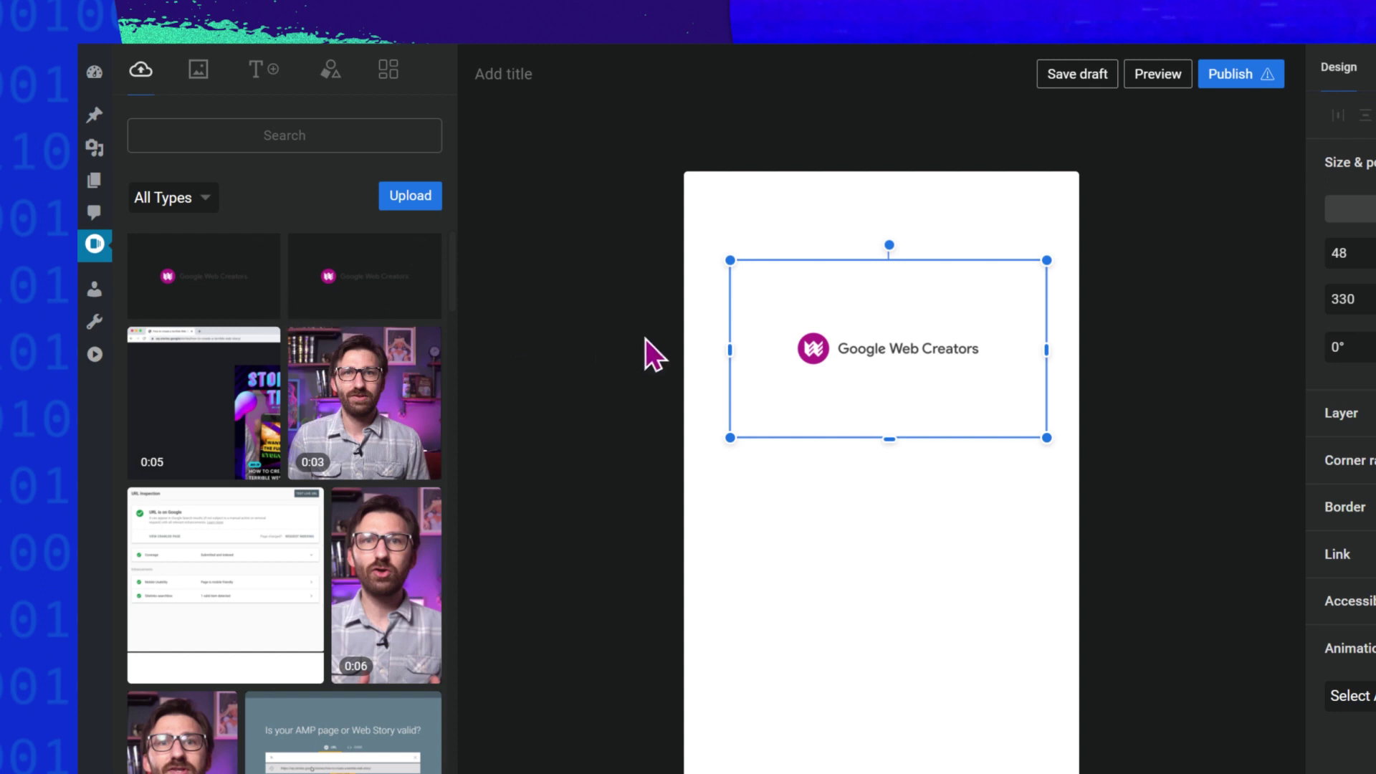
pyautogui.press('Delete')
# - Browse stock GIFs and videos, then search stock images for 'san francisco'
pyautogui.click(199, 69)
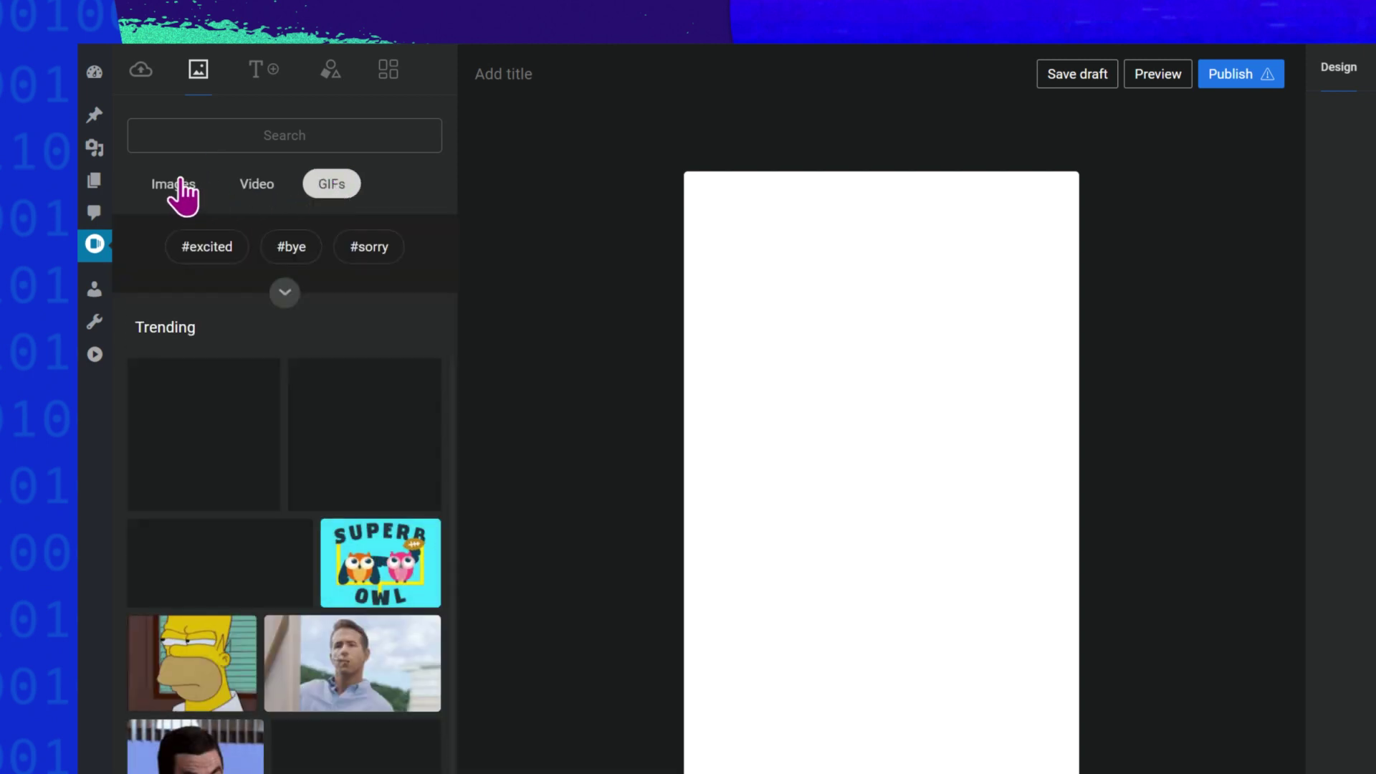
pyautogui.click(236, 185)
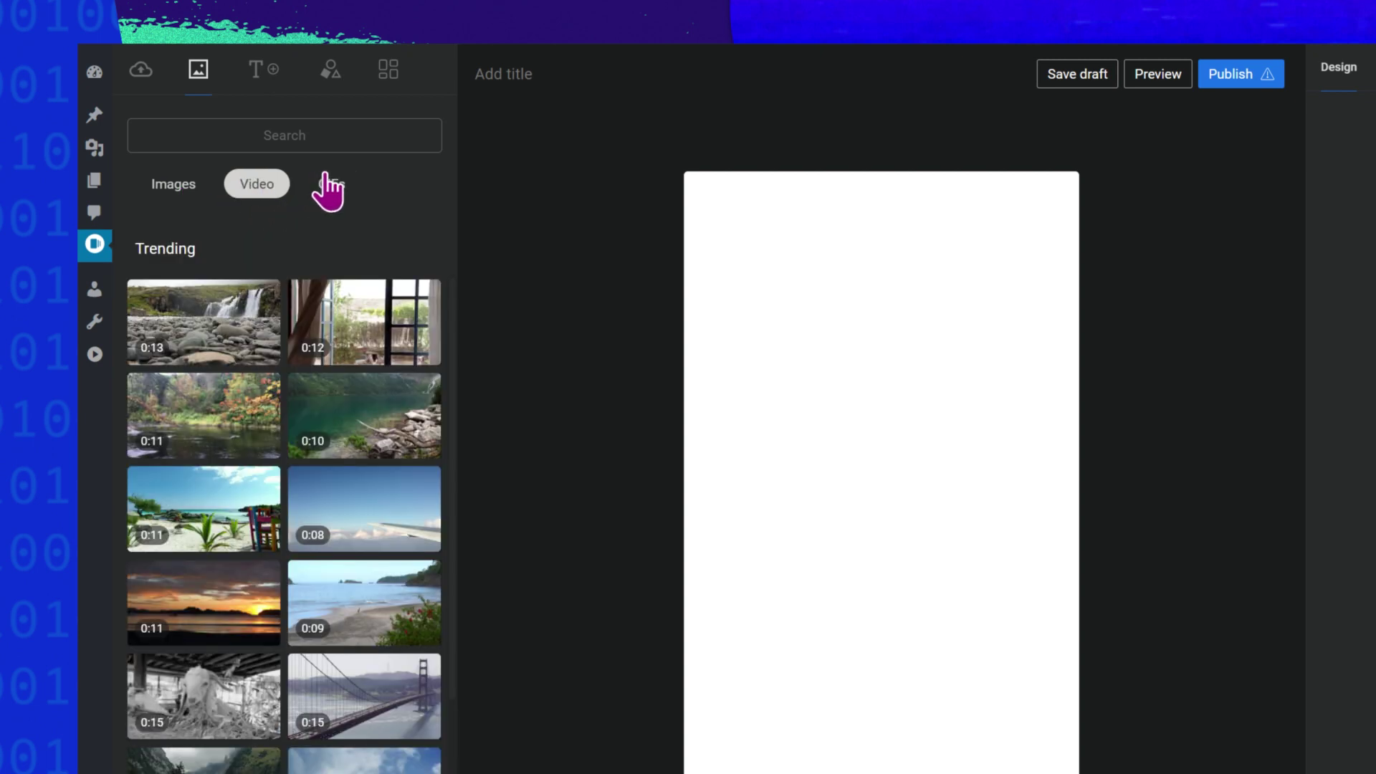
pyautogui.click(195, 187)
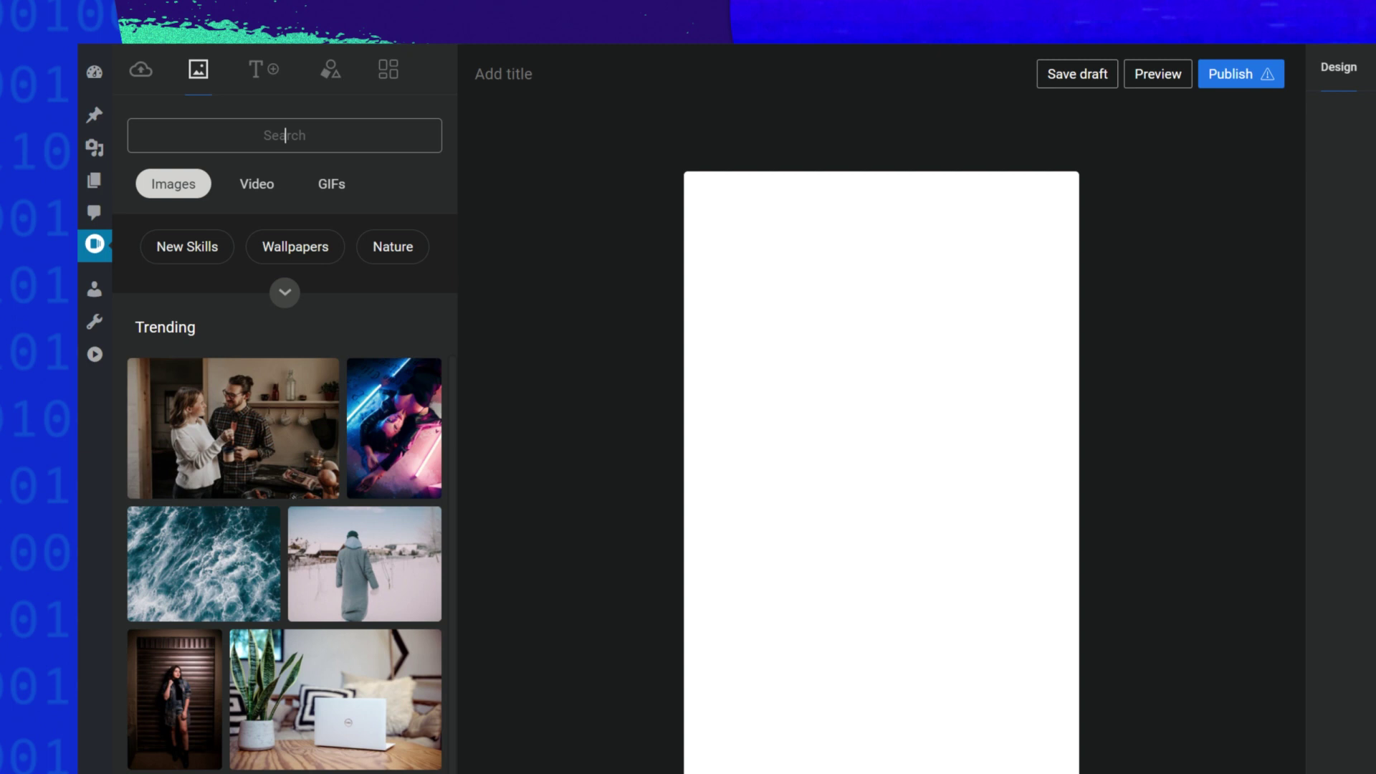
pyautogui.click(285, 135)
pyautogui.write('san francisco')
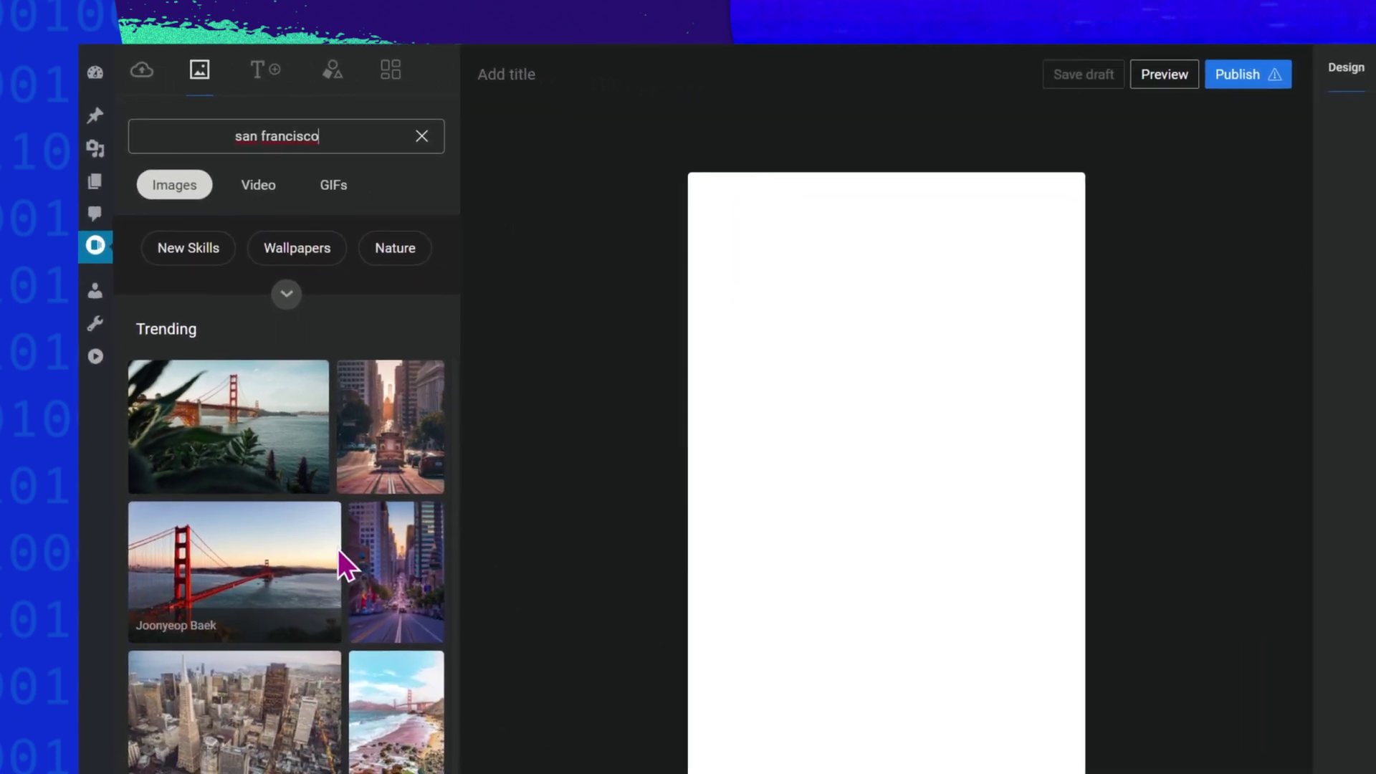
# - Scroll through the image results and page templates like Fresh & Bright, then select the page
pyautogui.scroll(-4, 334, 545)
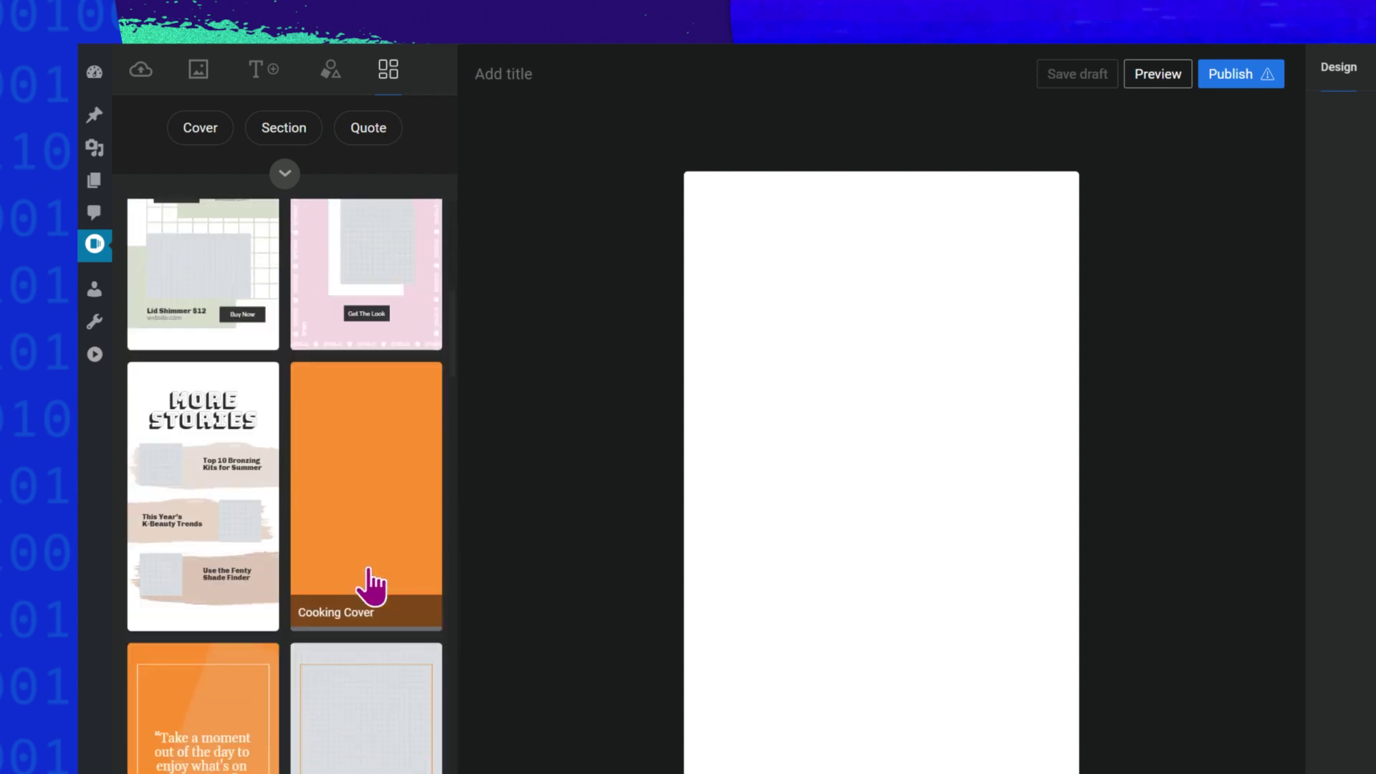
pyautogui.scroll(-10, 362, 579)
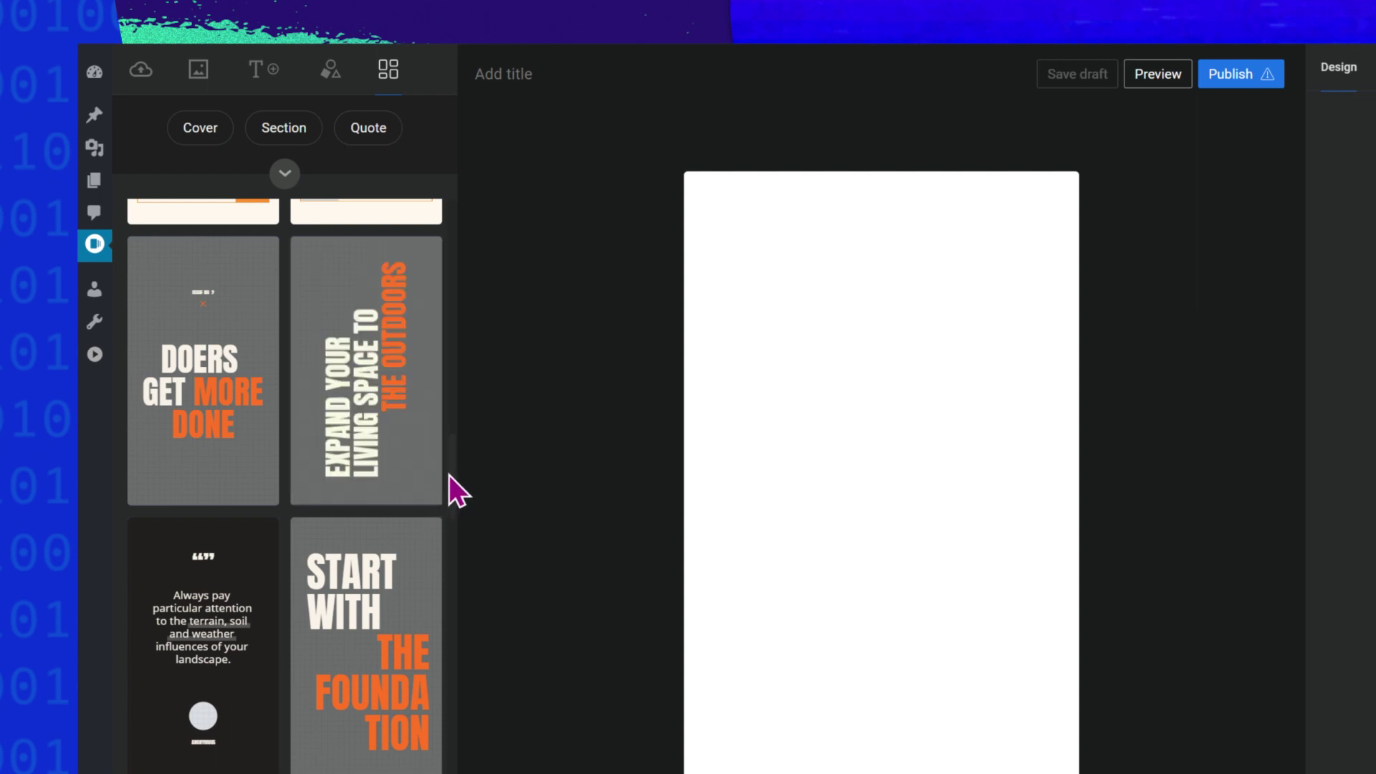
pyautogui.moveTo(449, 475); pyautogui.dragTo(450, 187)
pyautogui.click(578, 252)
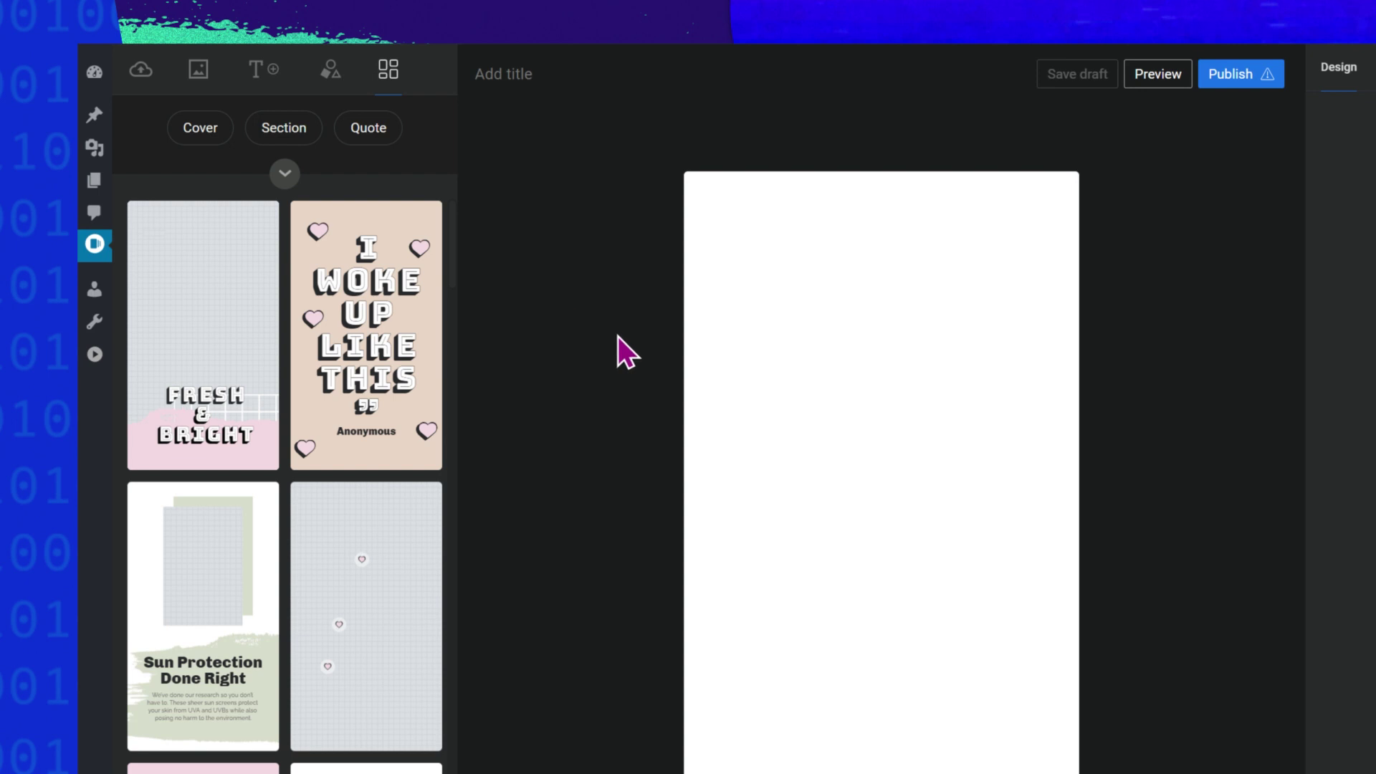
# - Place the San Francisco city photo from the search results on the page
pyautogui.click(199, 68)
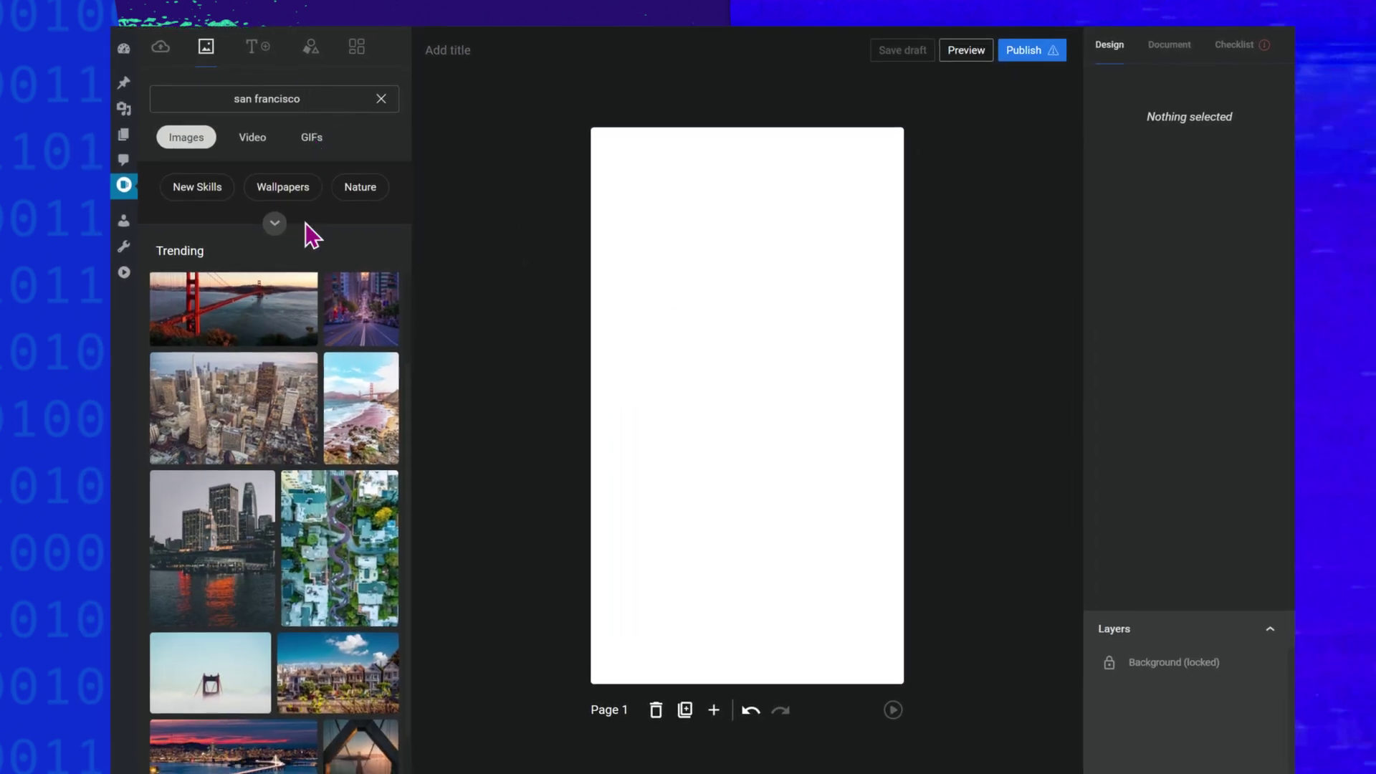
pyautogui.scroll(-1, 322, 308)
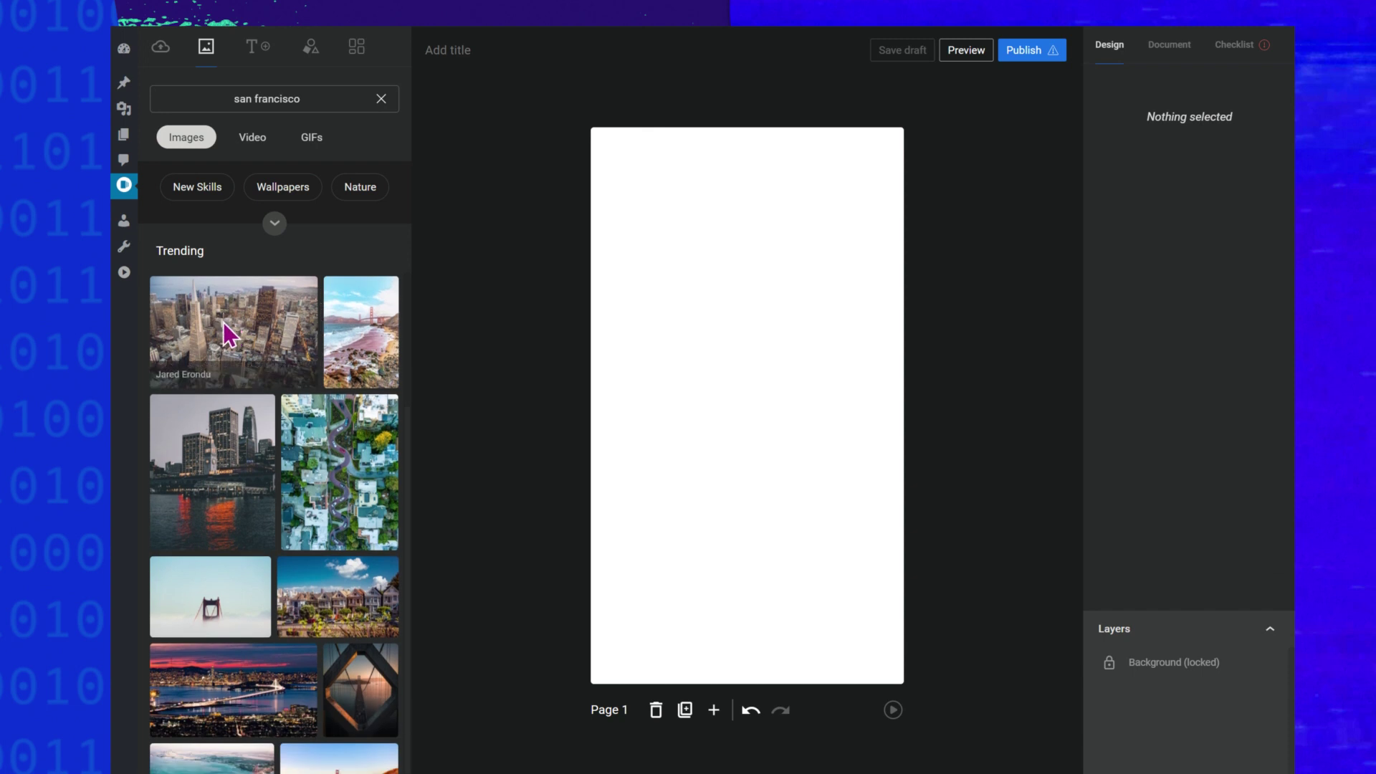
pyautogui.moveTo(228, 333); pyautogui.dragTo(706, 281)
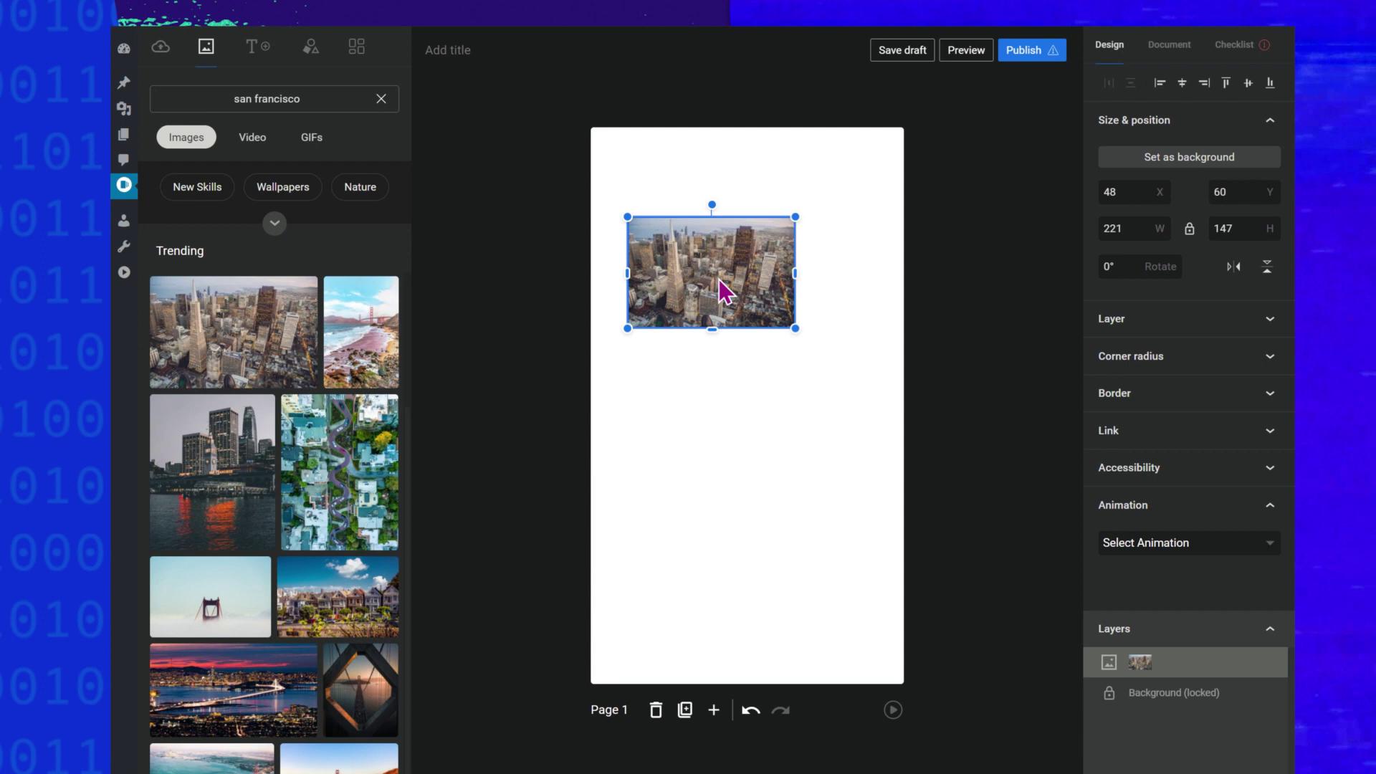
# - Add a Heading 1 and a Lorem ipsum paragraph below it, then deselect
pyautogui.click(248, 57)
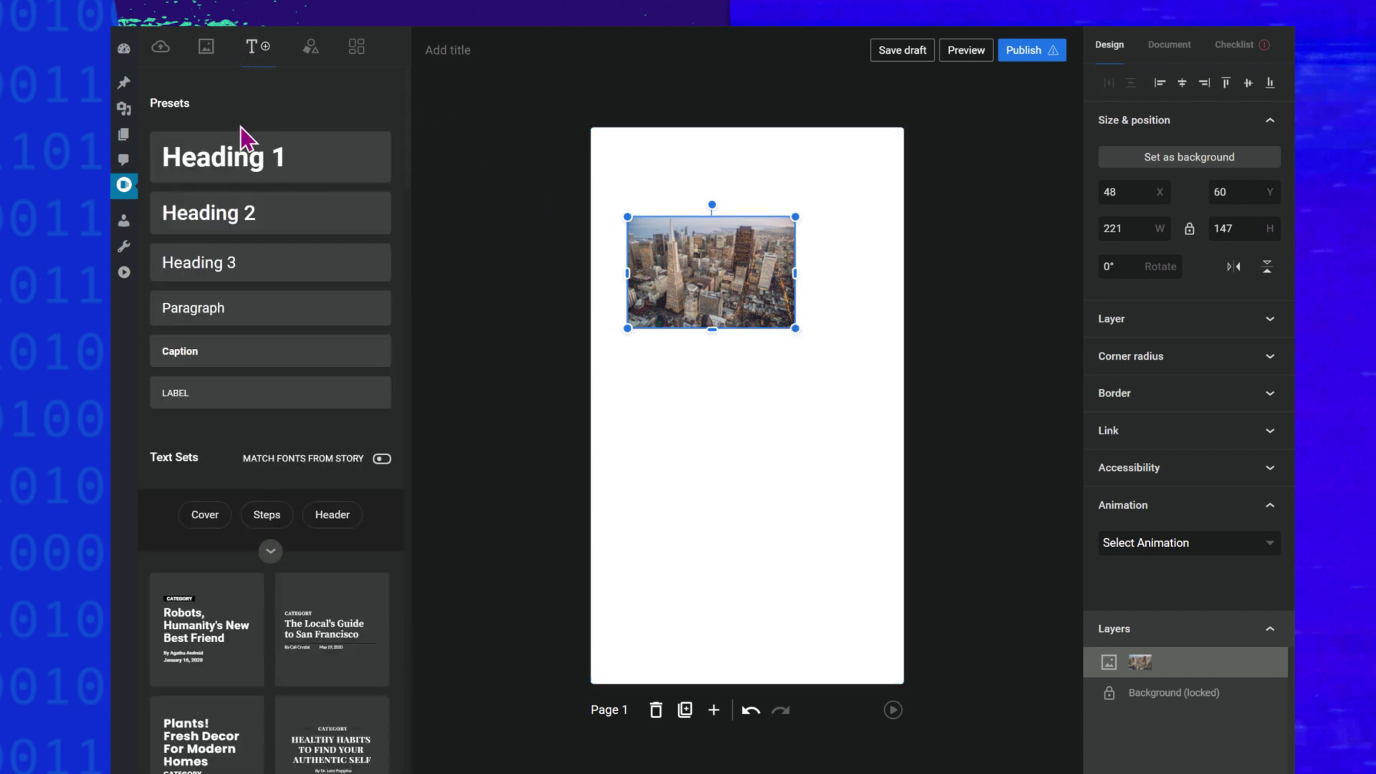
pyautogui.click(224, 170)
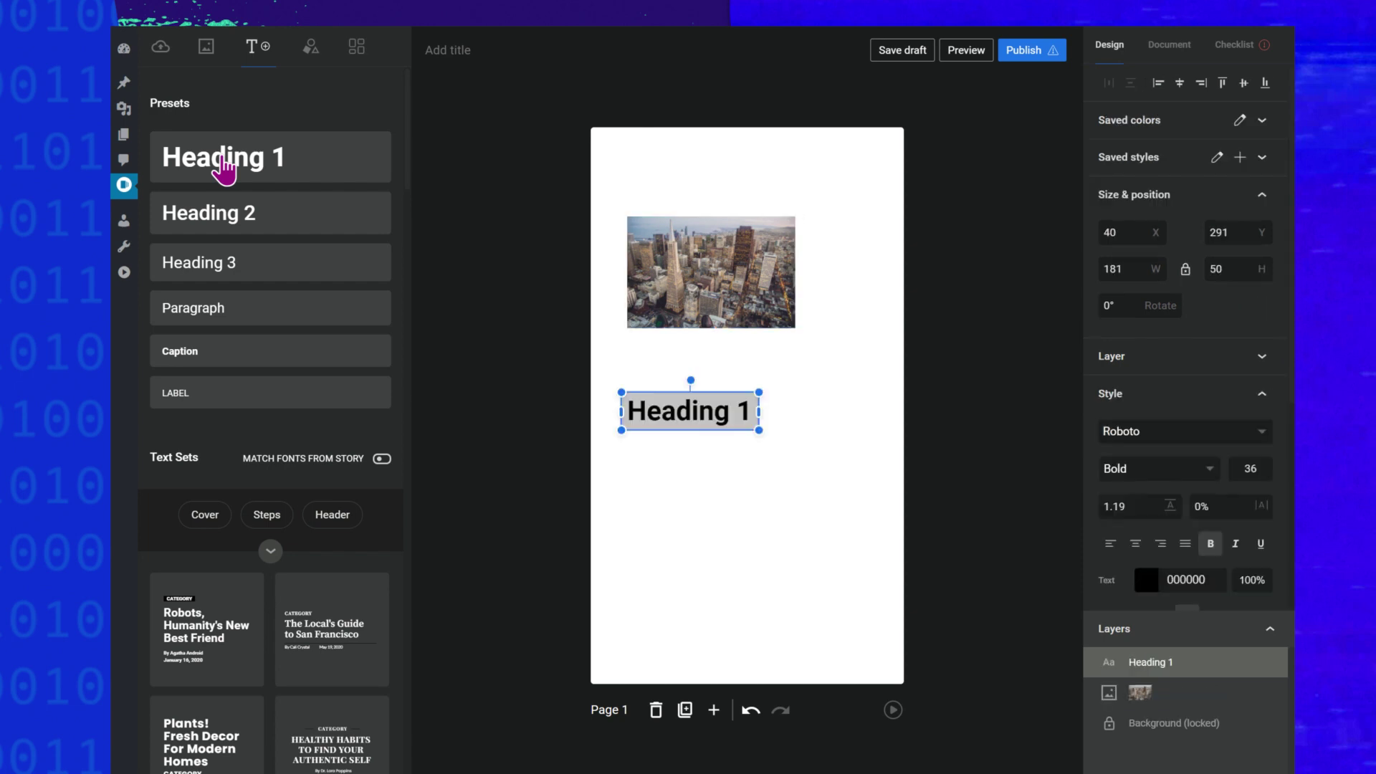
pyautogui.click(207, 315)
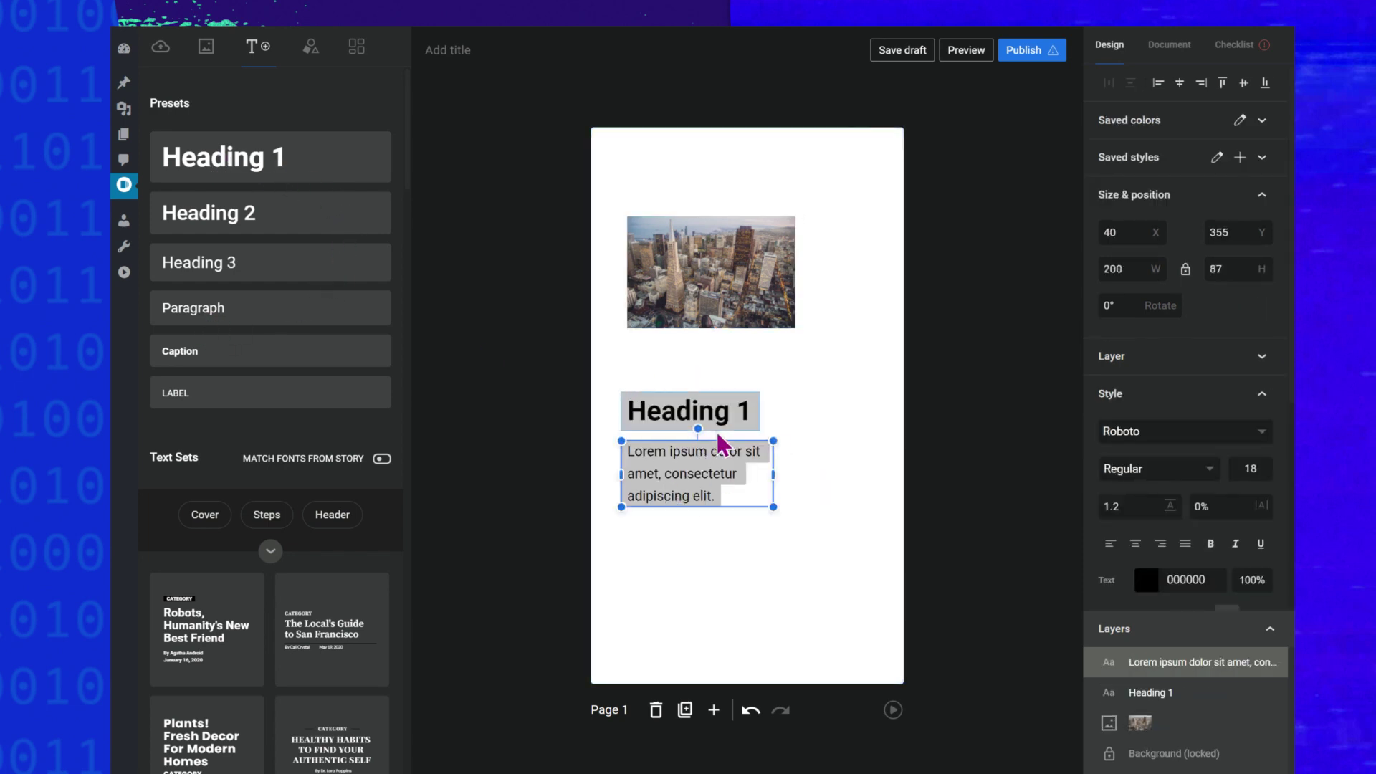
pyautogui.click(795, 394)
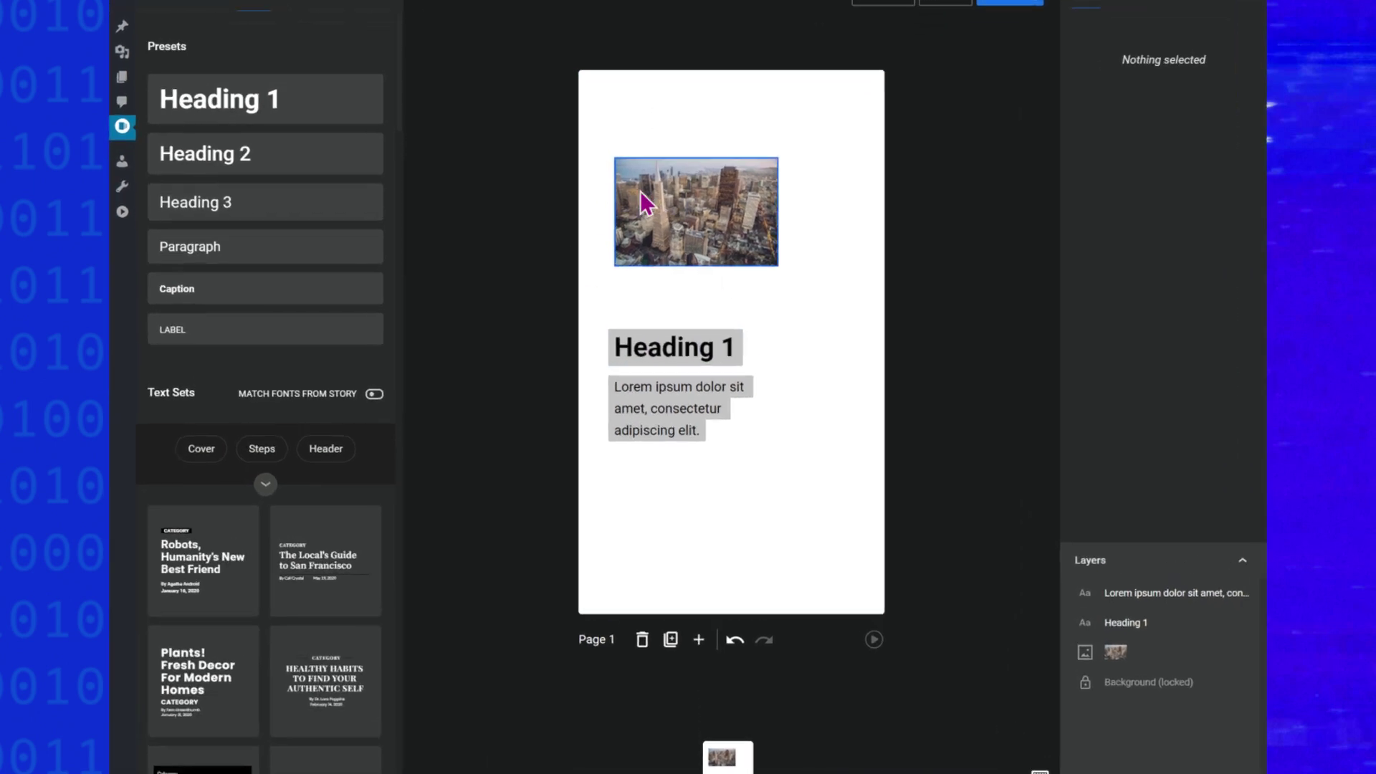
# - Test snapping by moving the city photo up and back into alignment
pyautogui.click(655, 208)
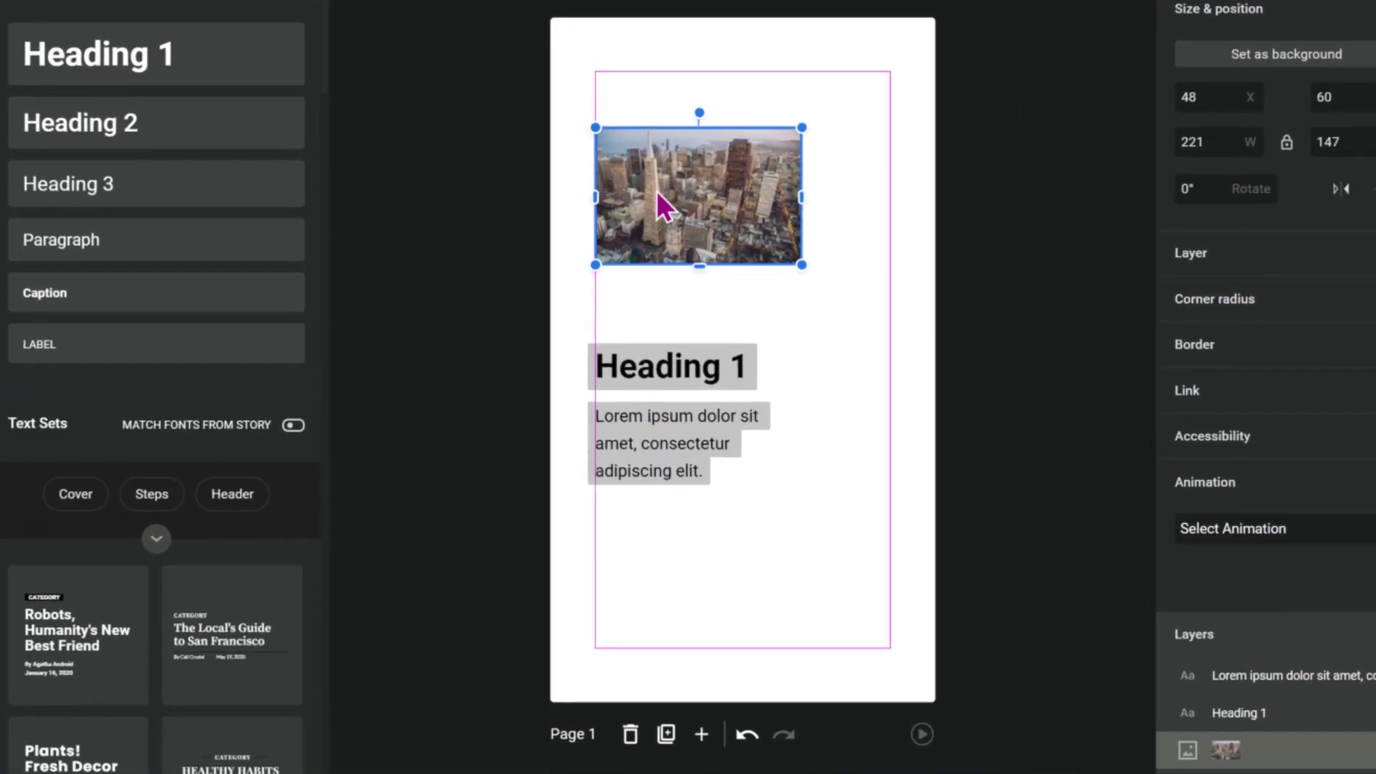
pyautogui.moveTo(661, 209); pyautogui.dragTo(669, 156)
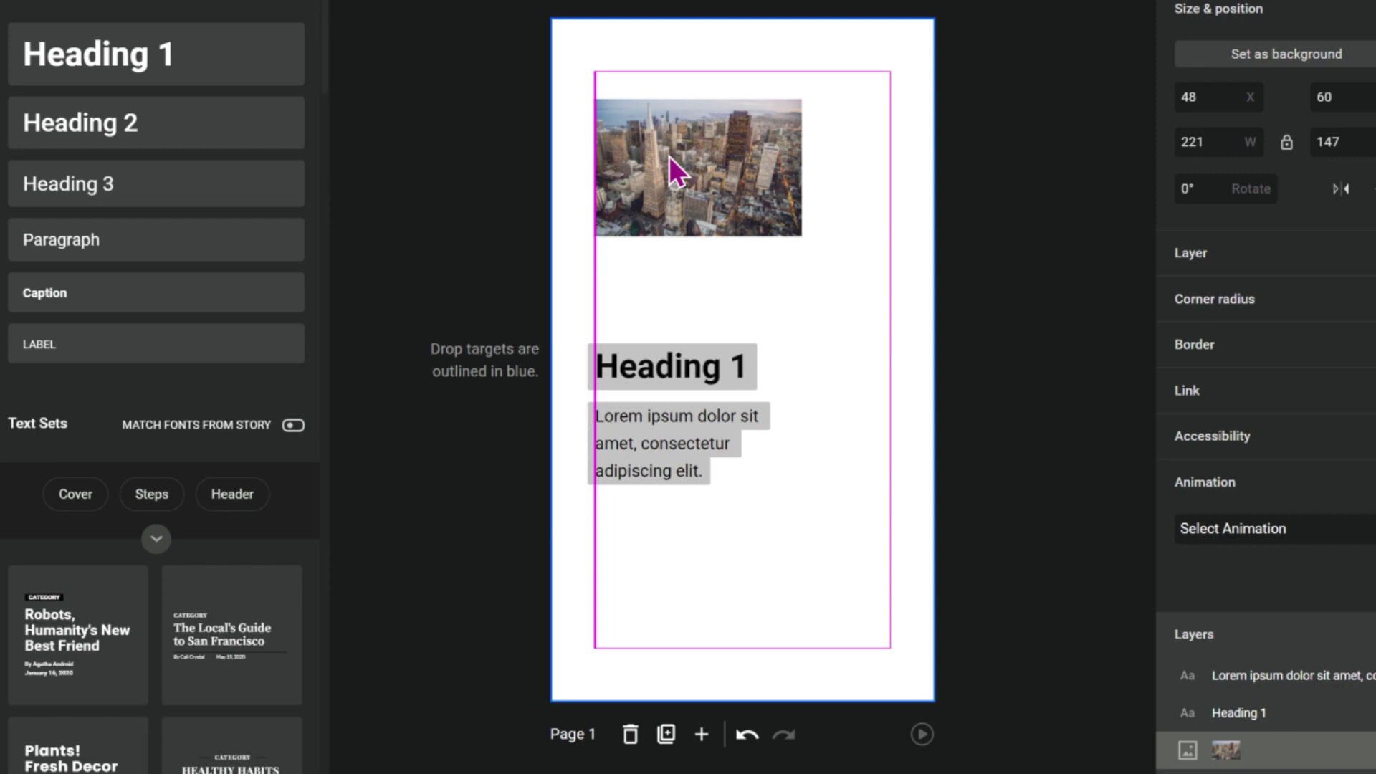
pyautogui.moveTo(669, 156)
pyautogui.mouseDown()
pyautogui.moveTo(647, 158)
pyautogui.moveTo(670, 161)
pyautogui.mouseUp()
# - Move the heading and paragraph up together, then nudge Heading 1 to X 48, Y 207
pyautogui.moveTo(794, 528); pyautogui.dragTo(676, 299)
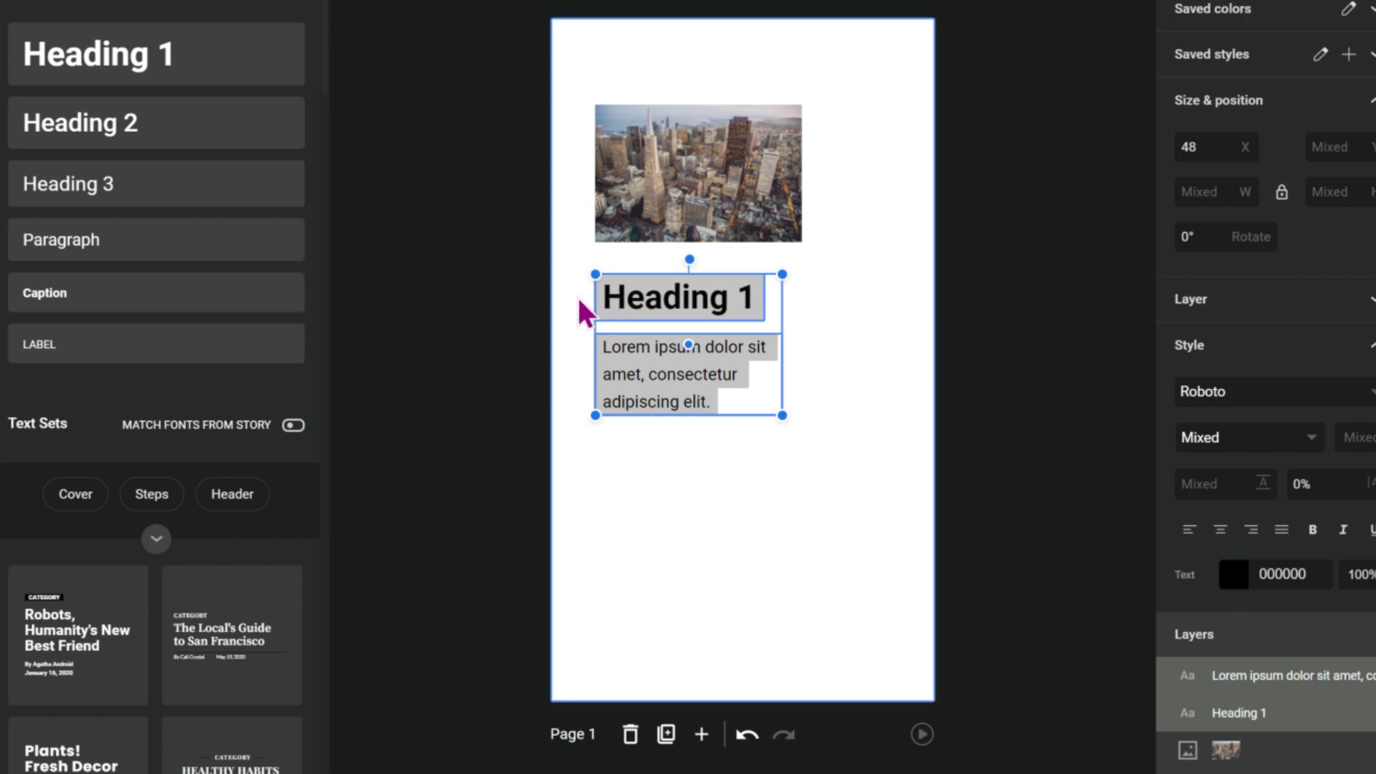
pyautogui.click(808, 310)
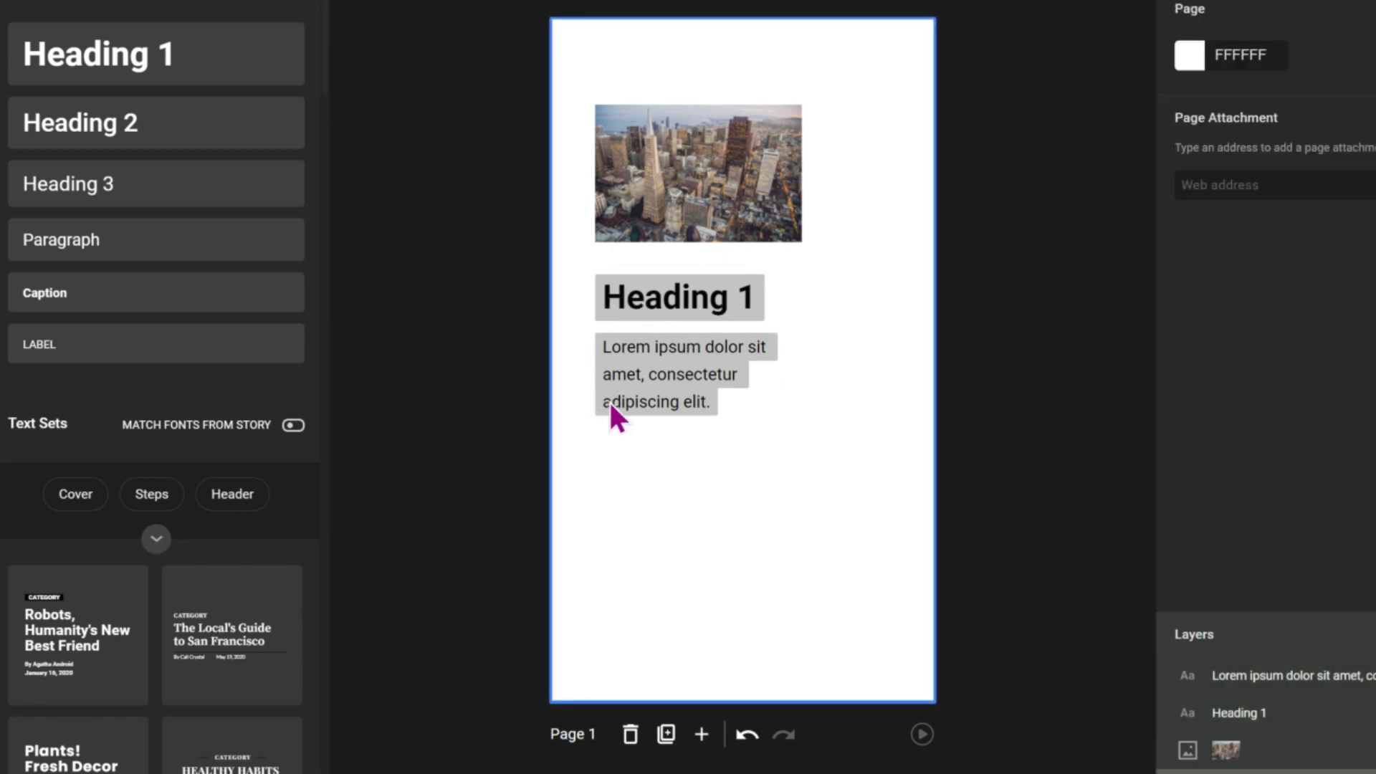
pyautogui.click(665, 287)
pyautogui.moveTo(661, 303); pyautogui.dragTo(655, 292)
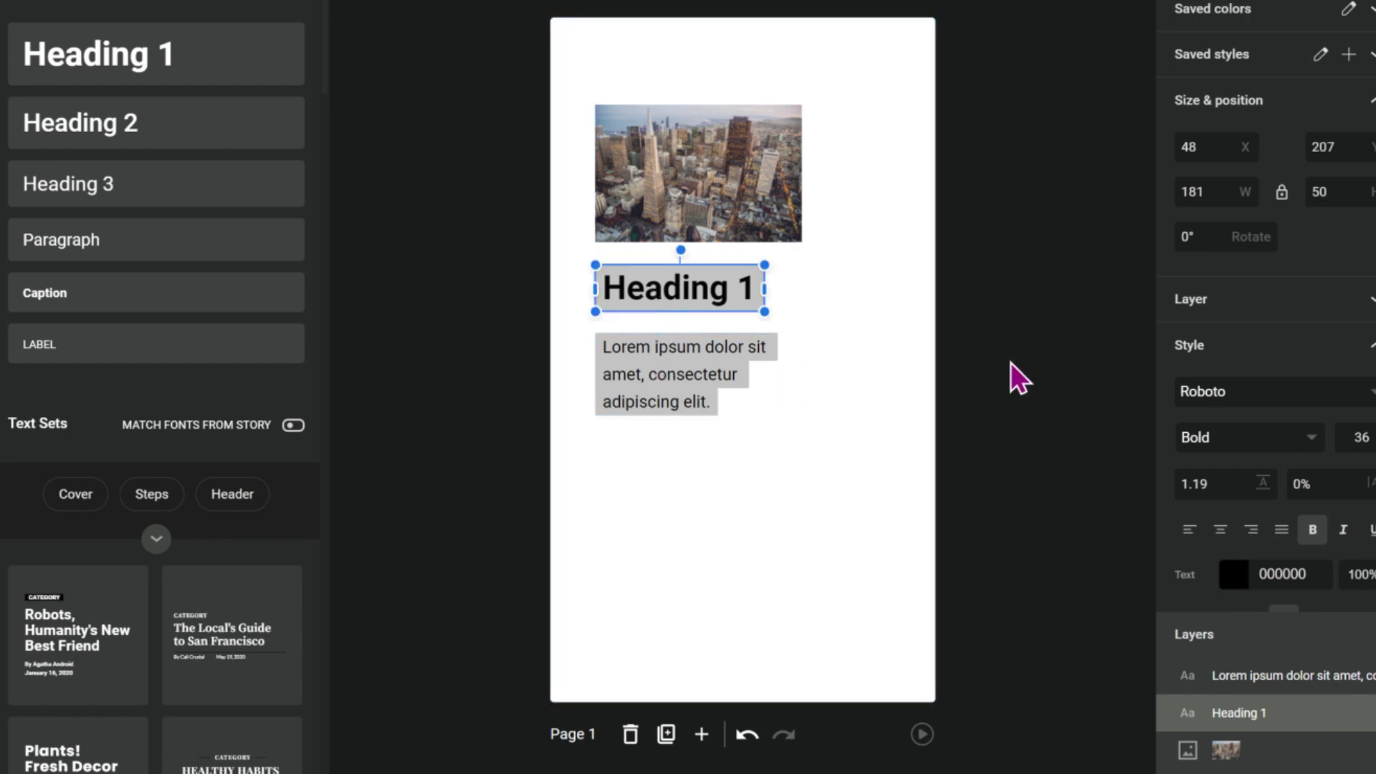
pyautogui.click(965, 493)
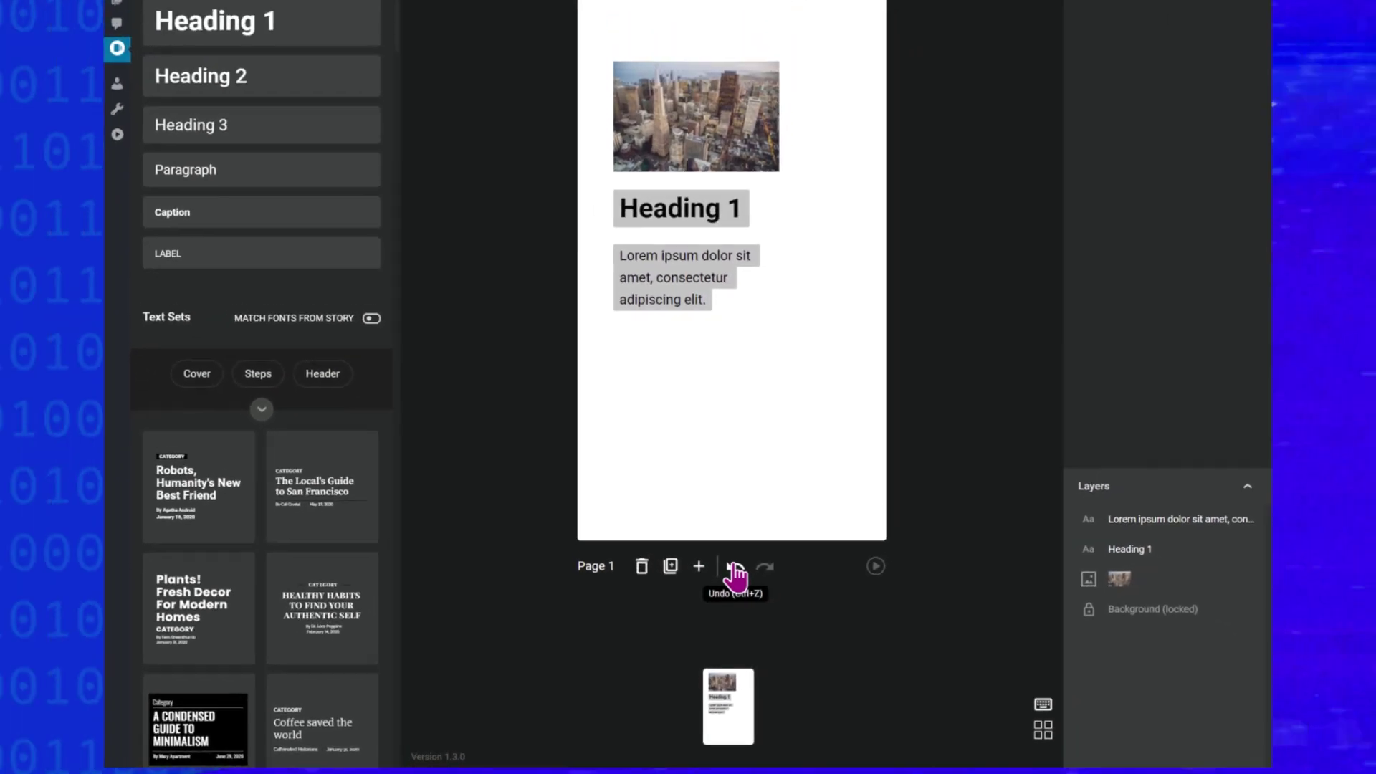
# - Undo, redo, then undo again the heading's last nudge and clear the selection
pyautogui.click(752, 510)
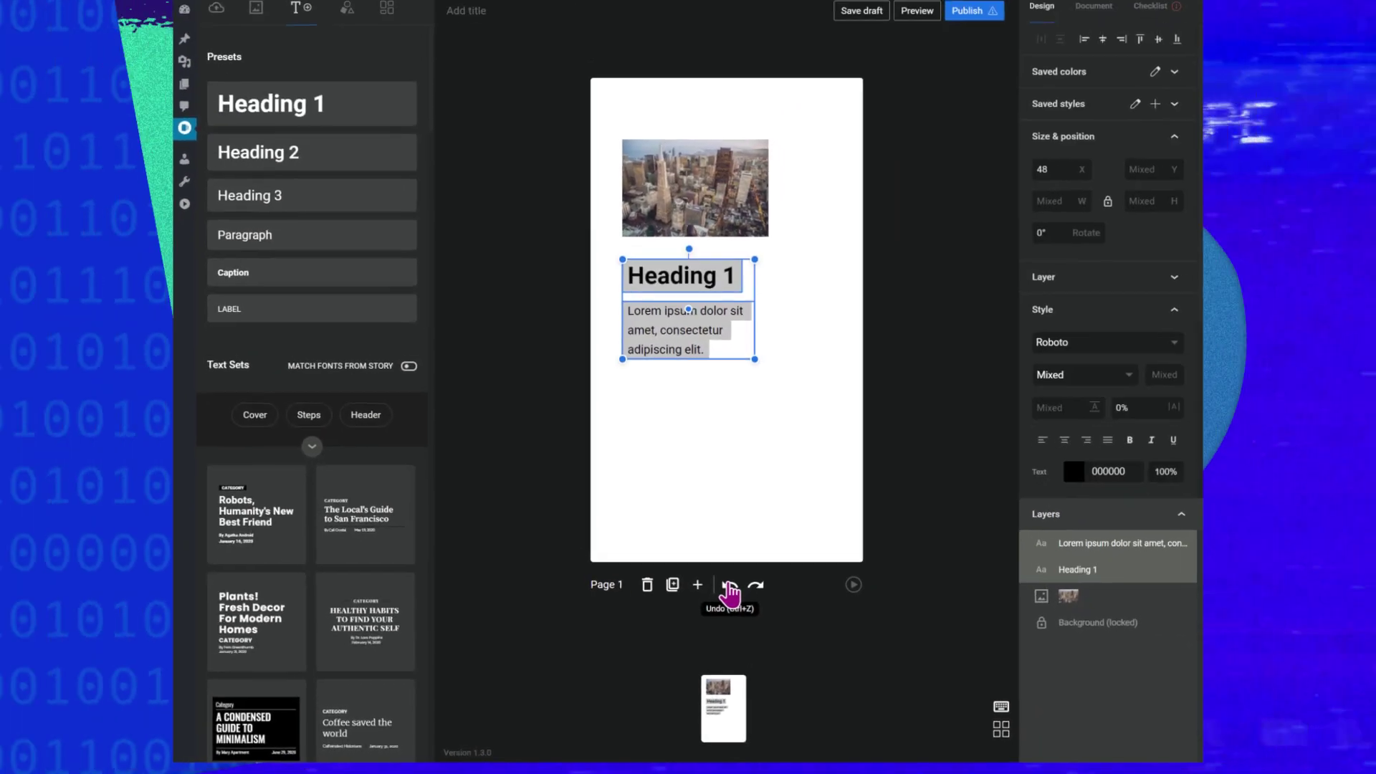
pyautogui.click(754, 590)
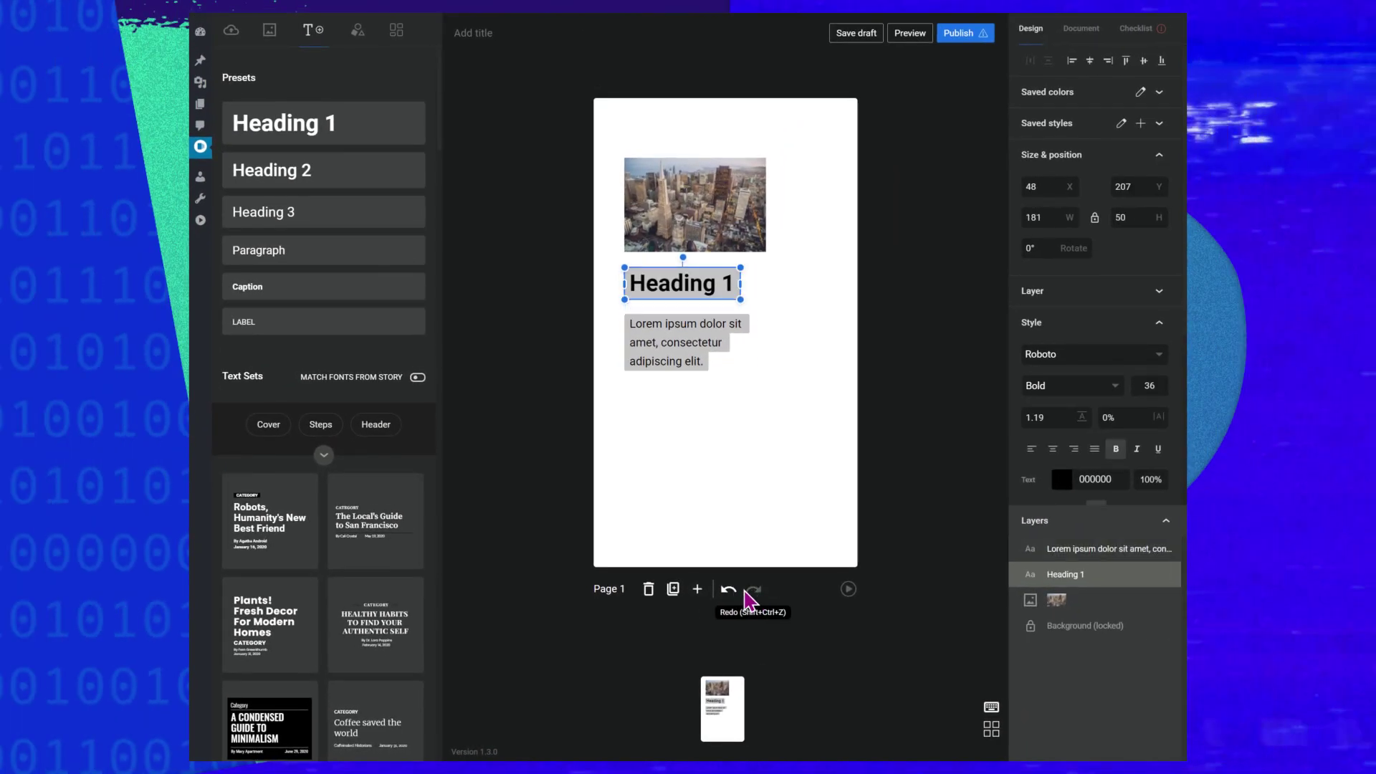
pyautogui.click(727, 601)
pyautogui.click(792, 609)
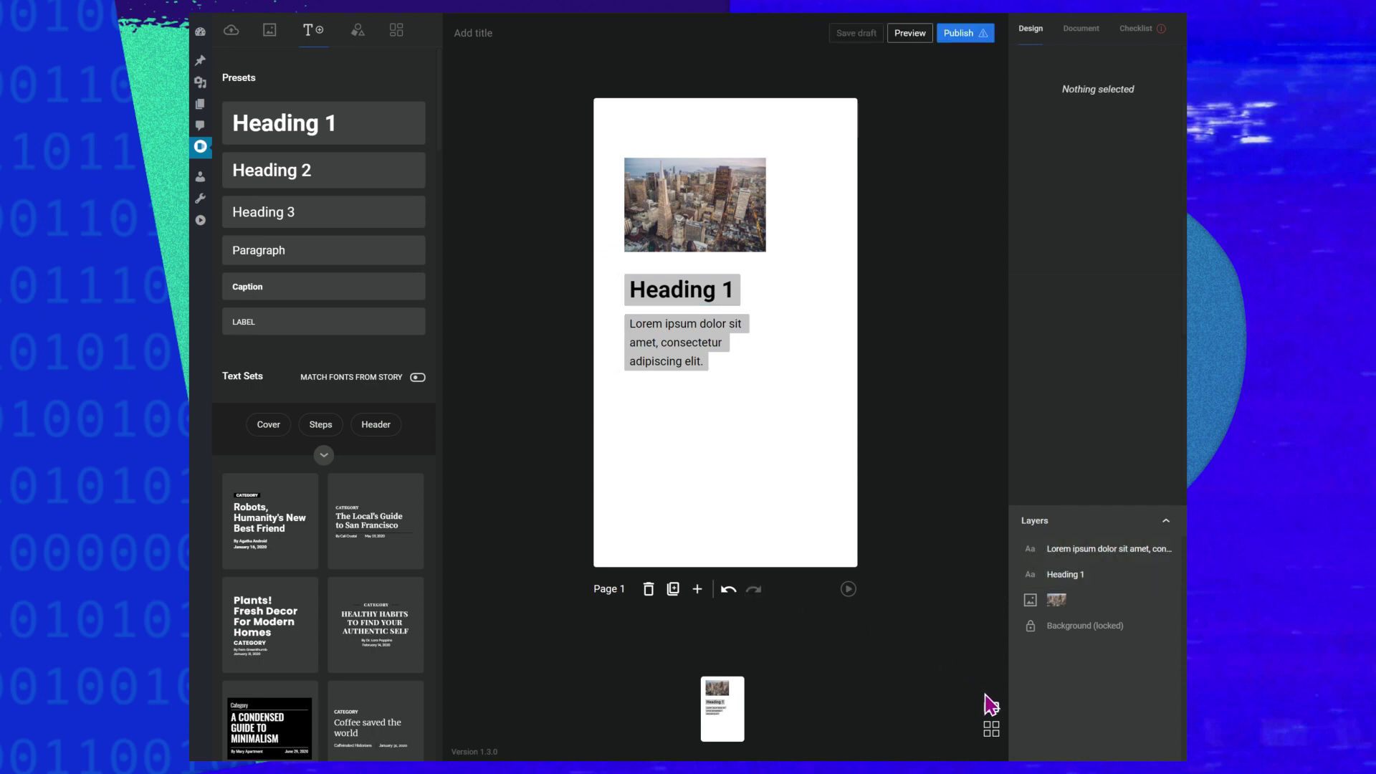
# - Copy the Lorem ipsum paragraph, paste it and drag the copy below the original
pyautogui.click(688, 359)
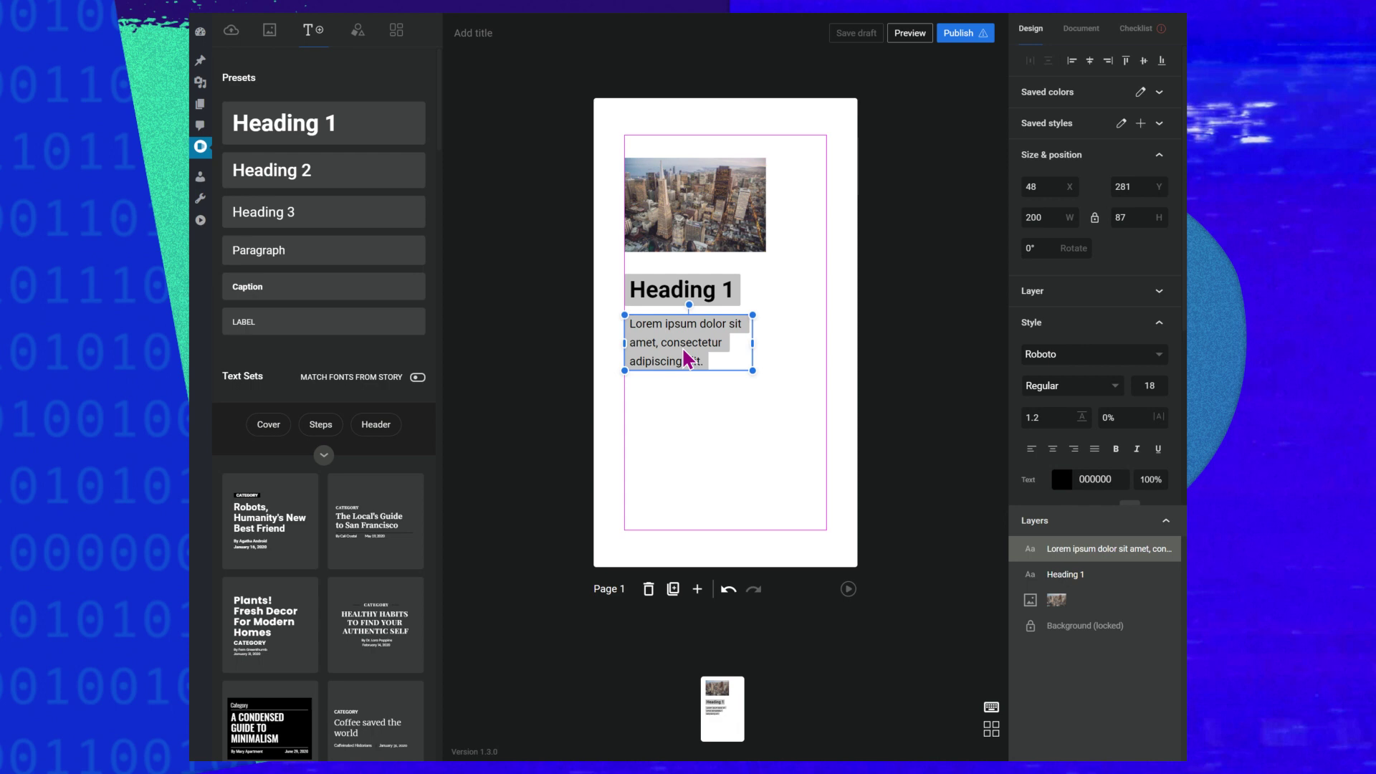
pyautogui.hotkey('ctrl', 'c')
pyautogui.click(710, 420)
pyautogui.hotkey('ctrl', 'v')
pyautogui.moveTo(694, 352); pyautogui.dragTo(676, 412)
pyautogui.press('Delete')
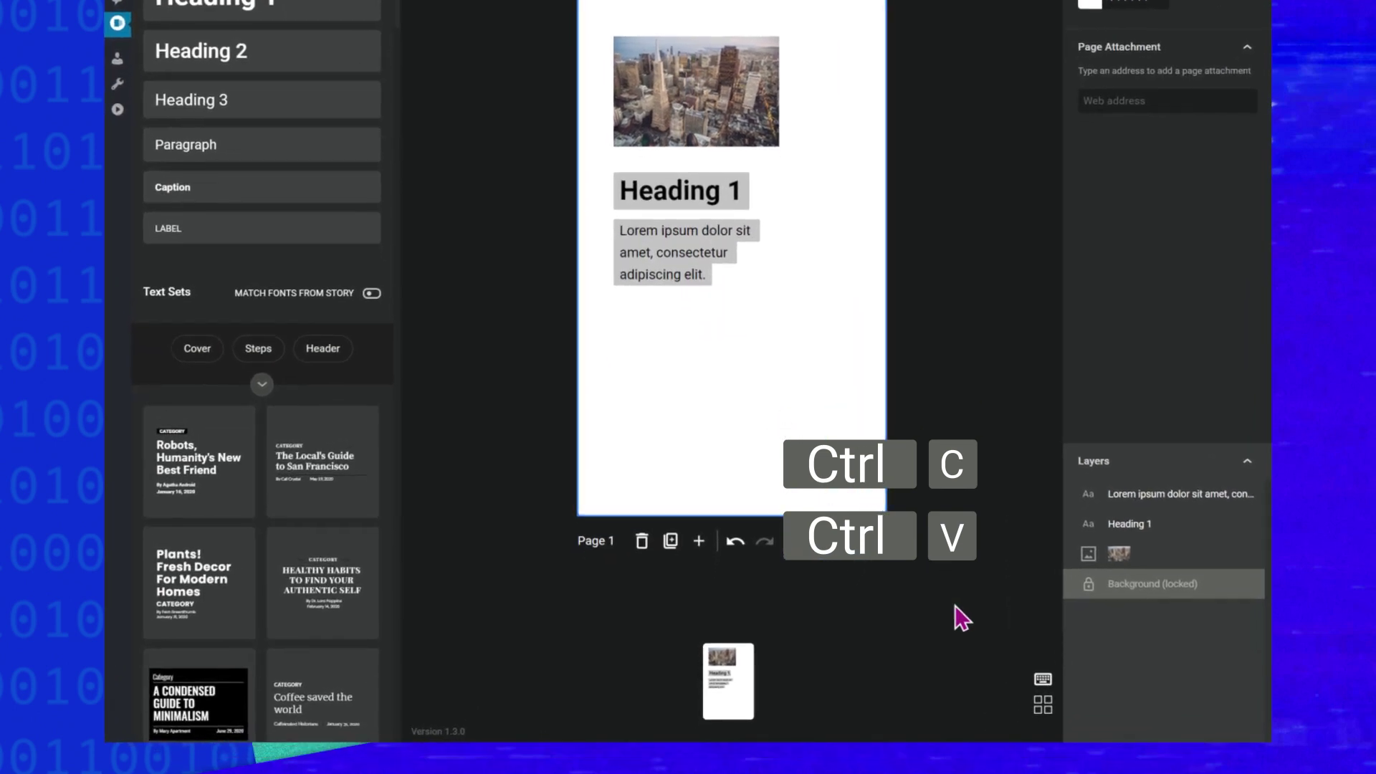
pyautogui.click(1043, 681)
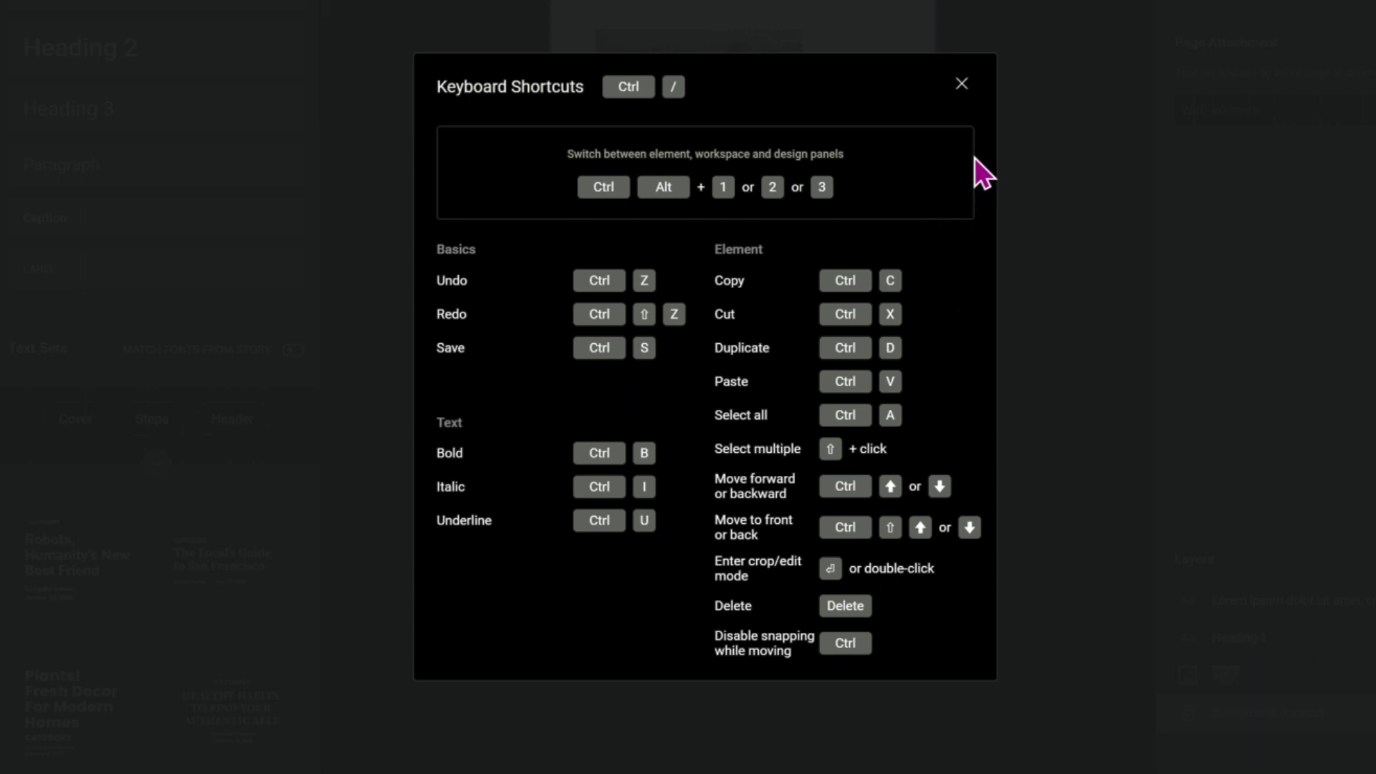
pyautogui.press('Escape')
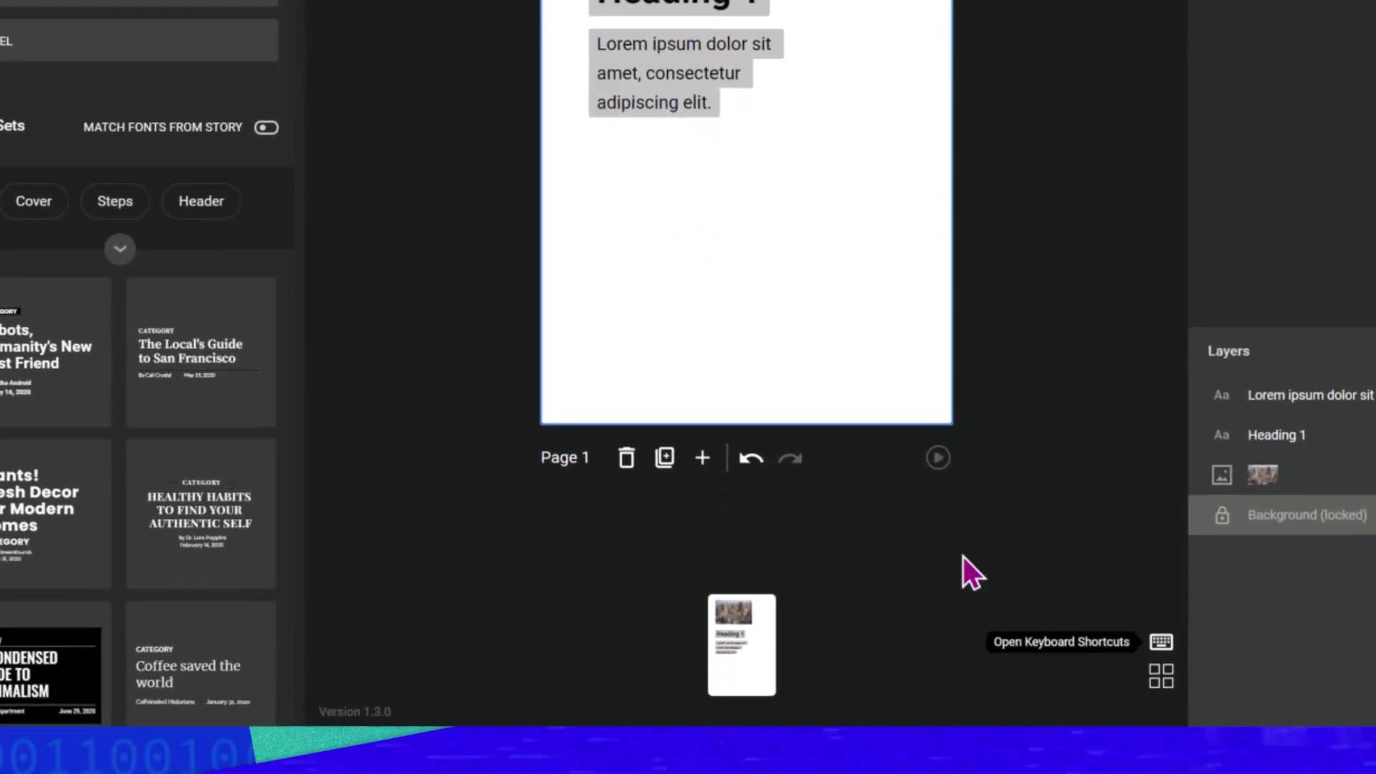
# - Duplicate the page as Page 2 and add two new blank pages
pyautogui.click(749, 556)
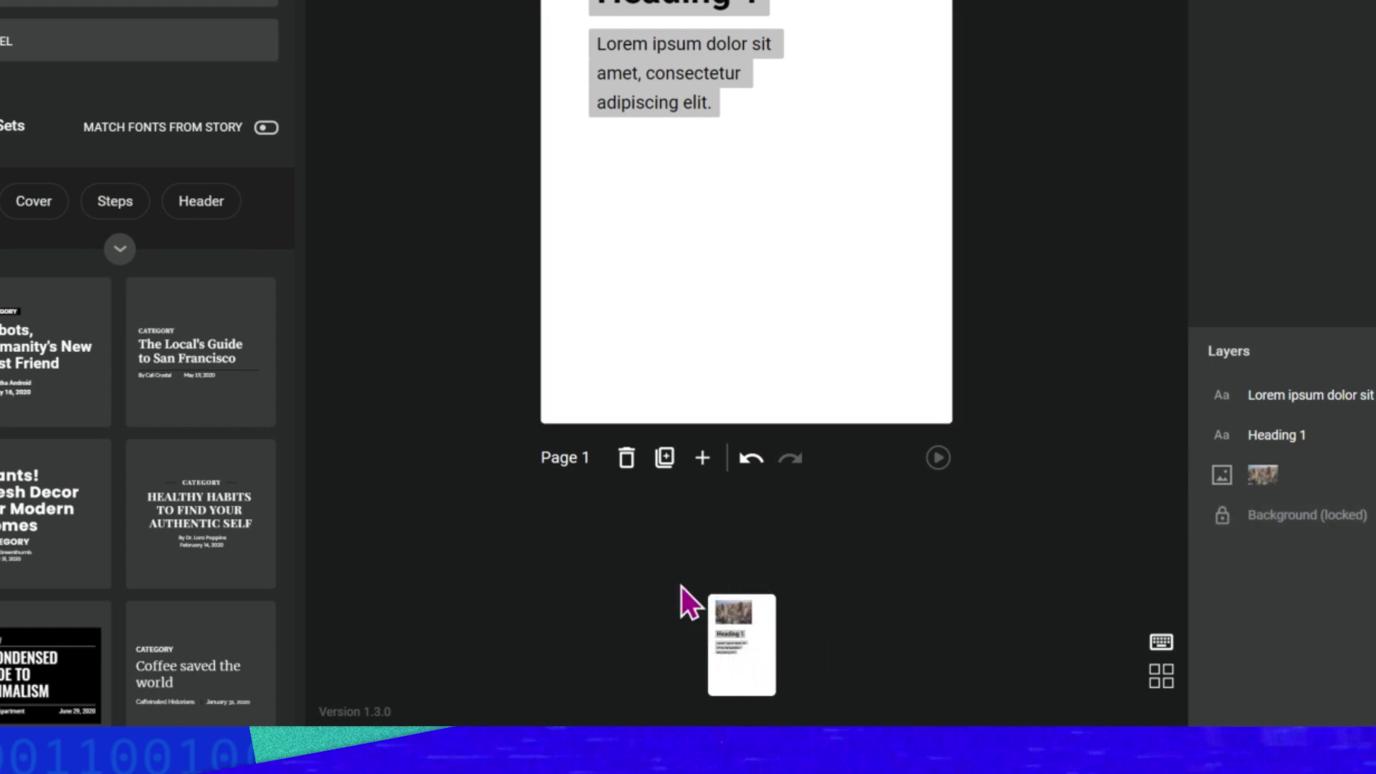
pyautogui.click(665, 458)
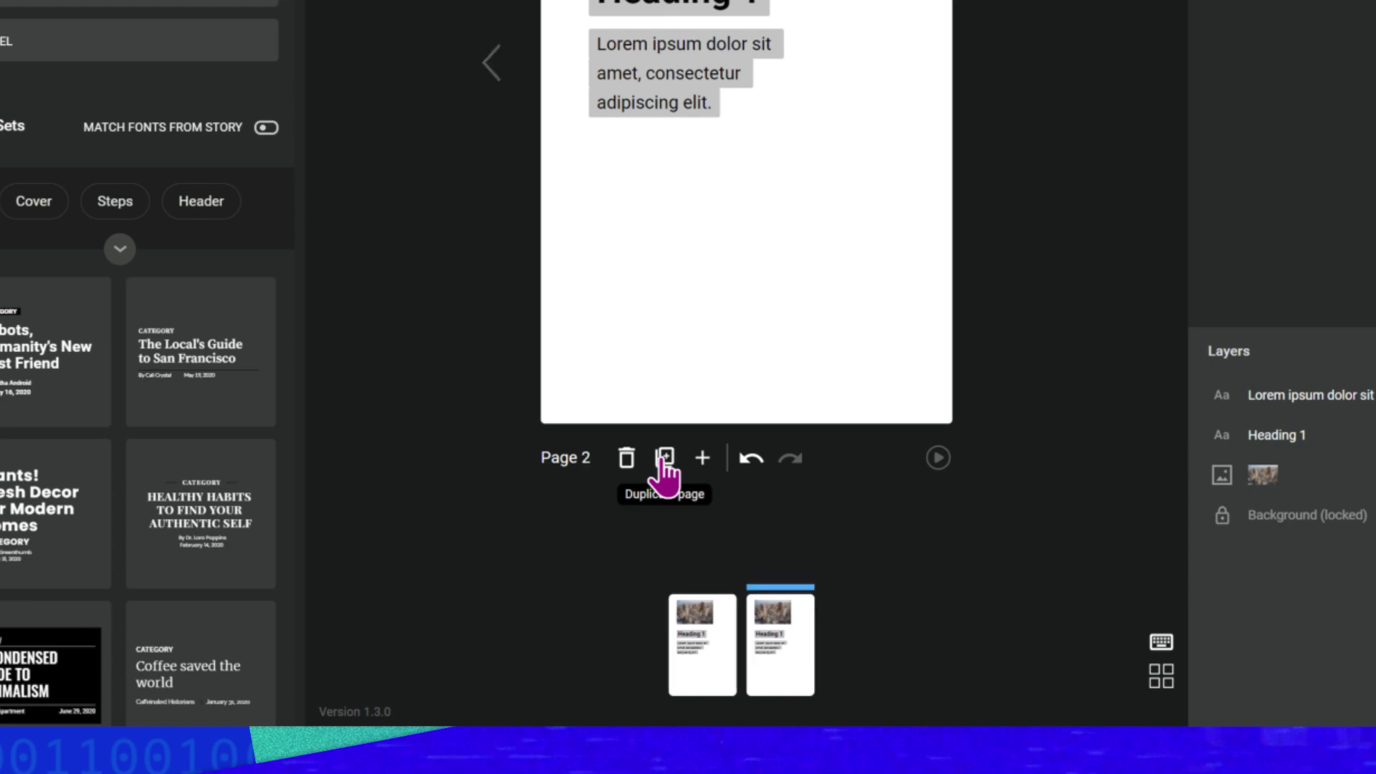
pyautogui.click(702, 461)
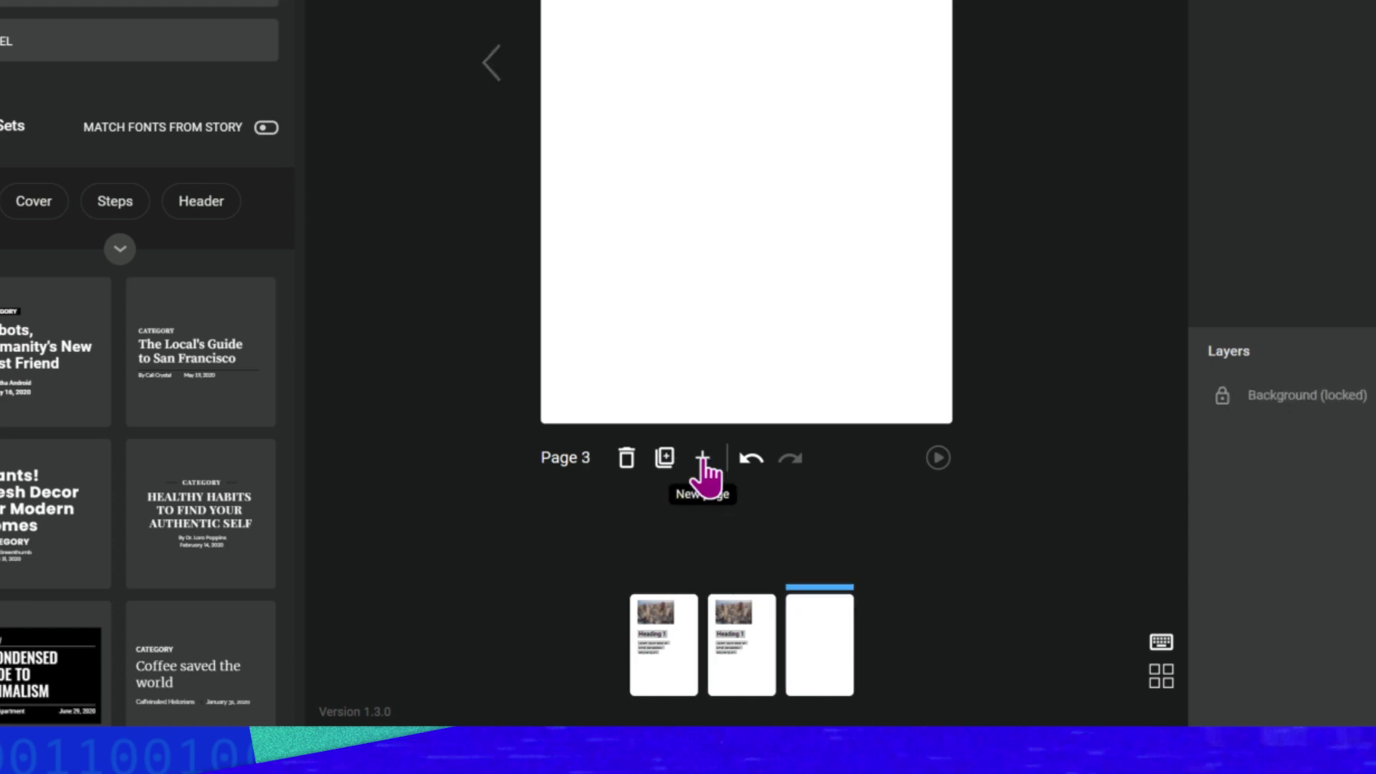
pyautogui.click(702, 461)
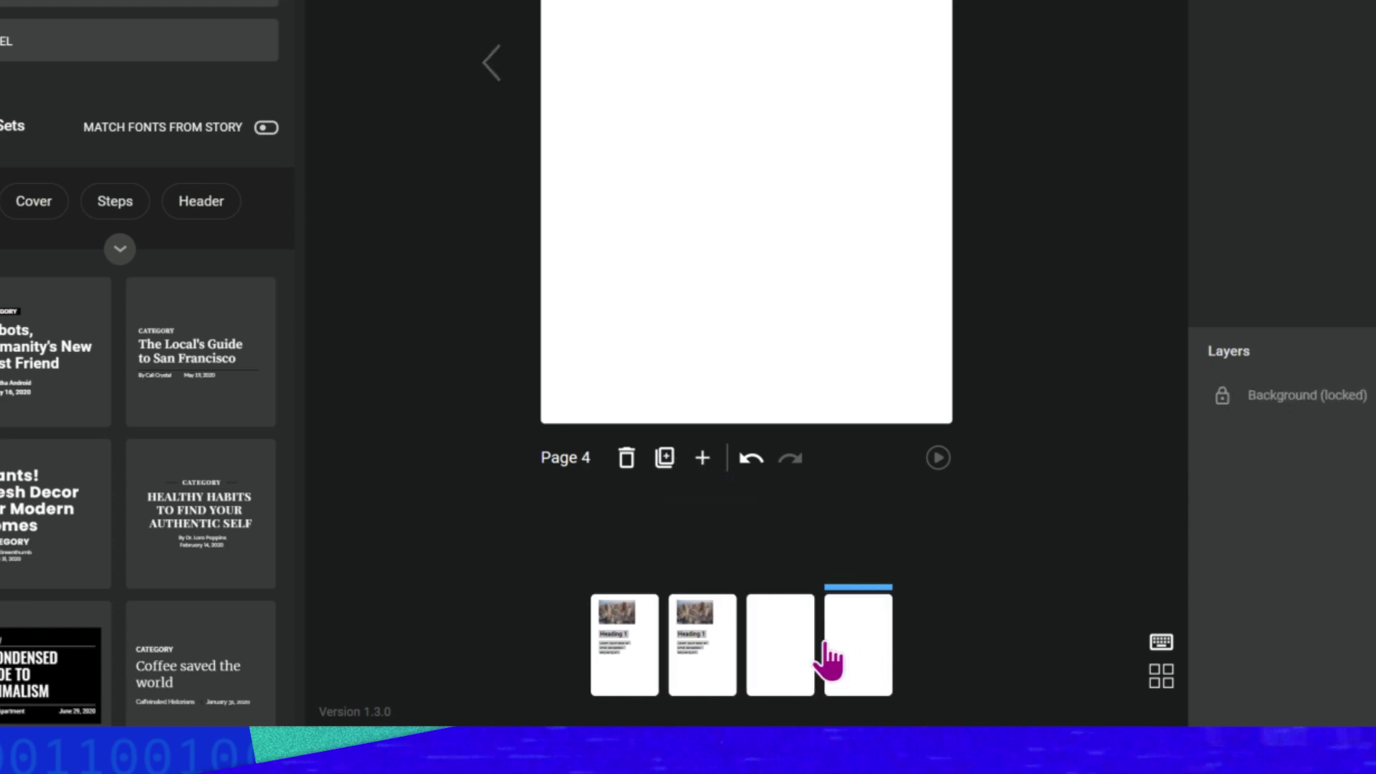
# - Switch between Pages 1 and 2, ending on the blank Page 3
pyautogui.click(685, 649)
pyautogui.click(630, 649)
pyautogui.click(695, 649)
pyautogui.click(782, 645)
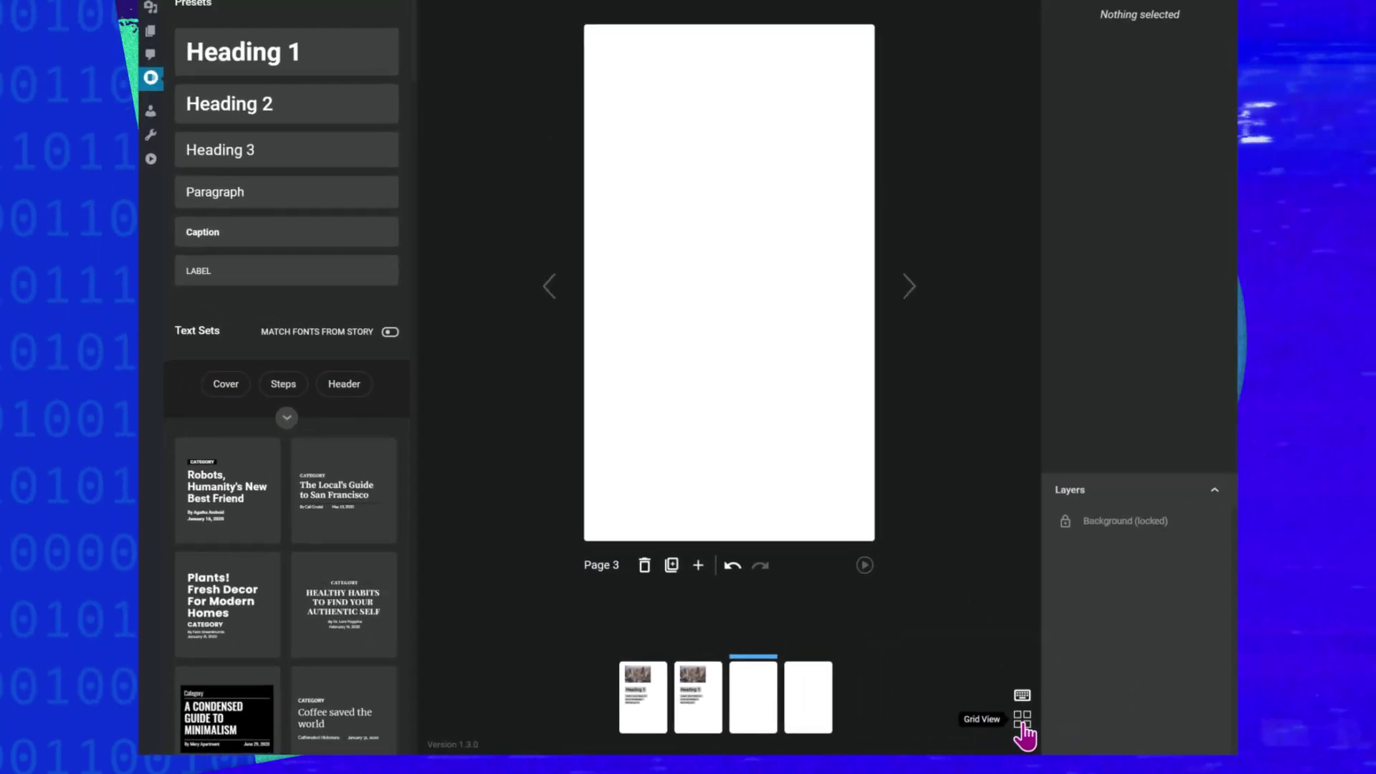
# - Preview all story pages in Grid View, adjust the zoom slider, then return to editing
pyautogui.click(1156, 684)
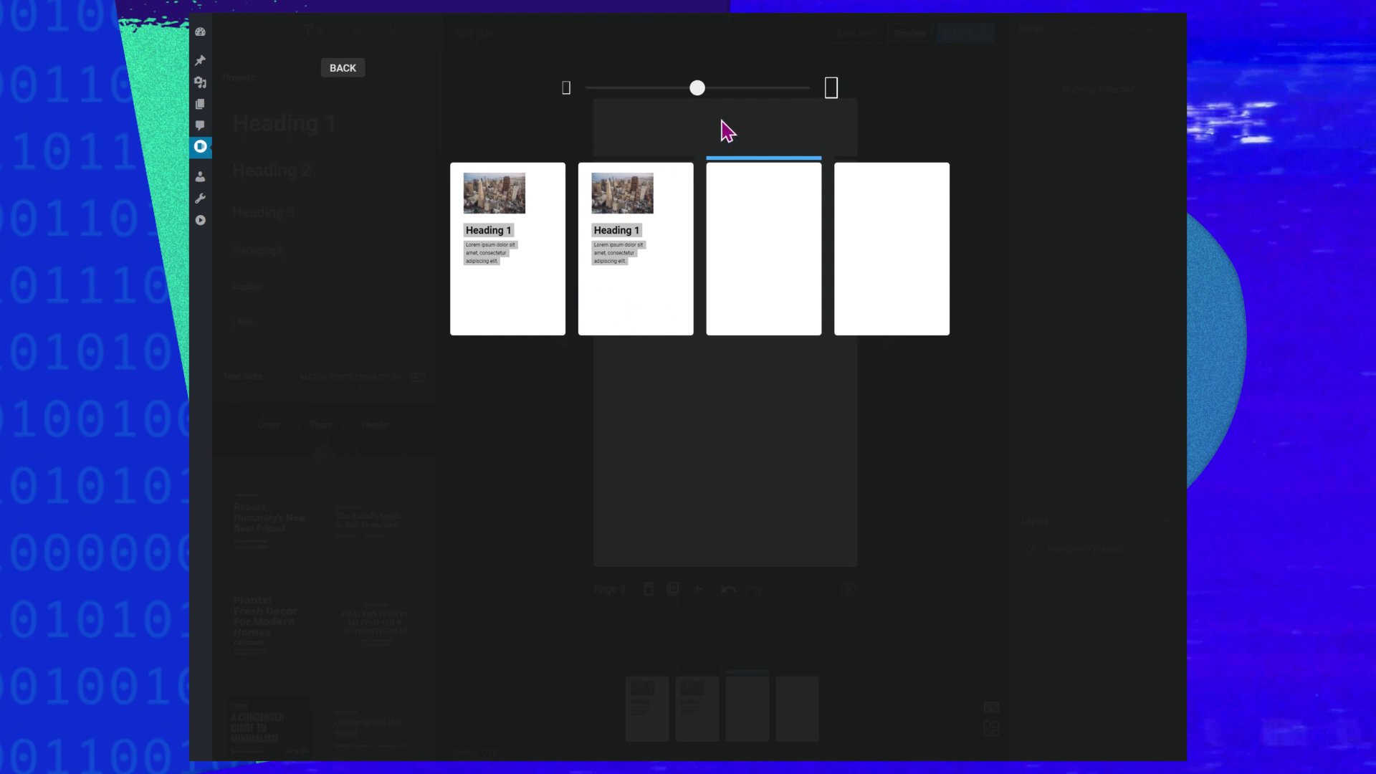
pyautogui.moveTo(743, 96)
pyautogui.mouseDown()
pyautogui.moveTo(781, 99)
pyautogui.moveTo(722, 99)
pyautogui.mouseUp()
pyautogui.click(343, 67)
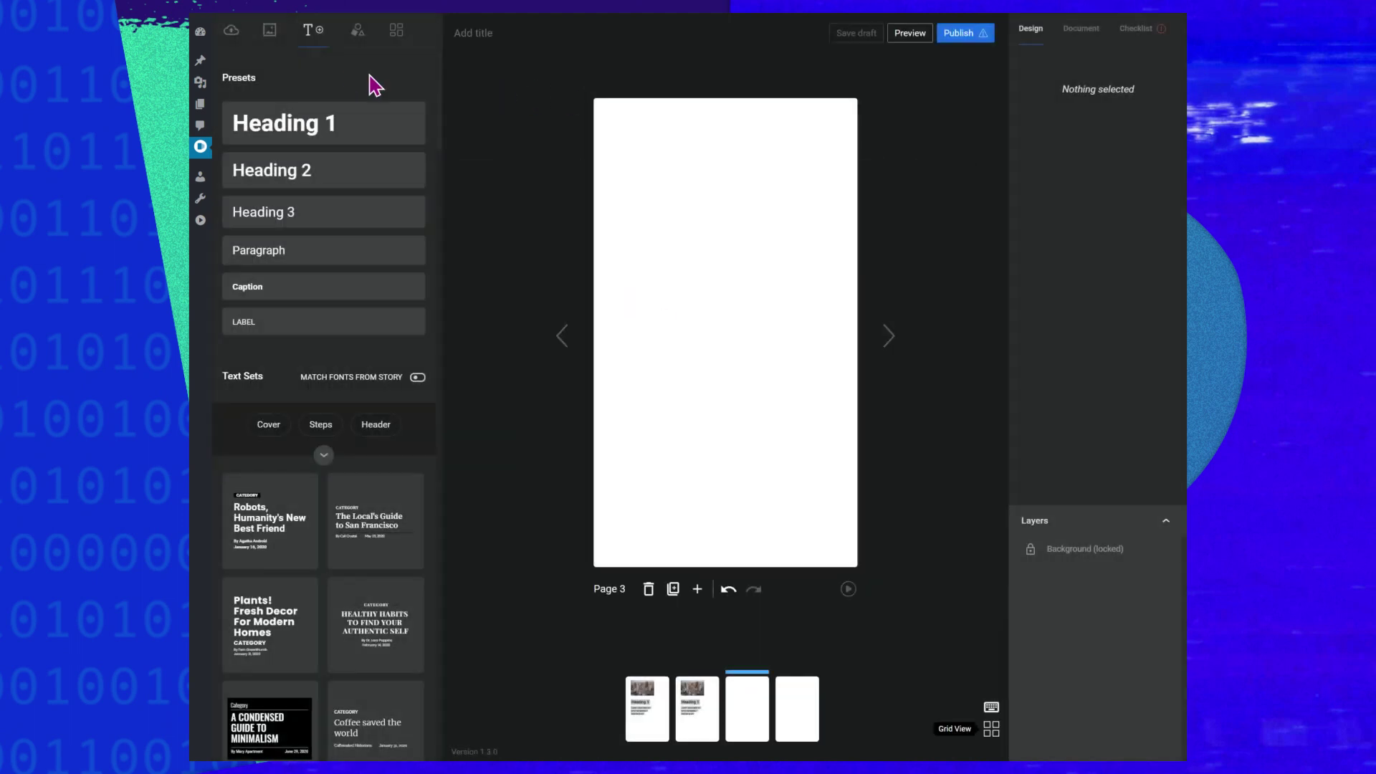
# - Delete page 2 and the other extra blank pages so only one page remains
pyautogui.click(694, 706)
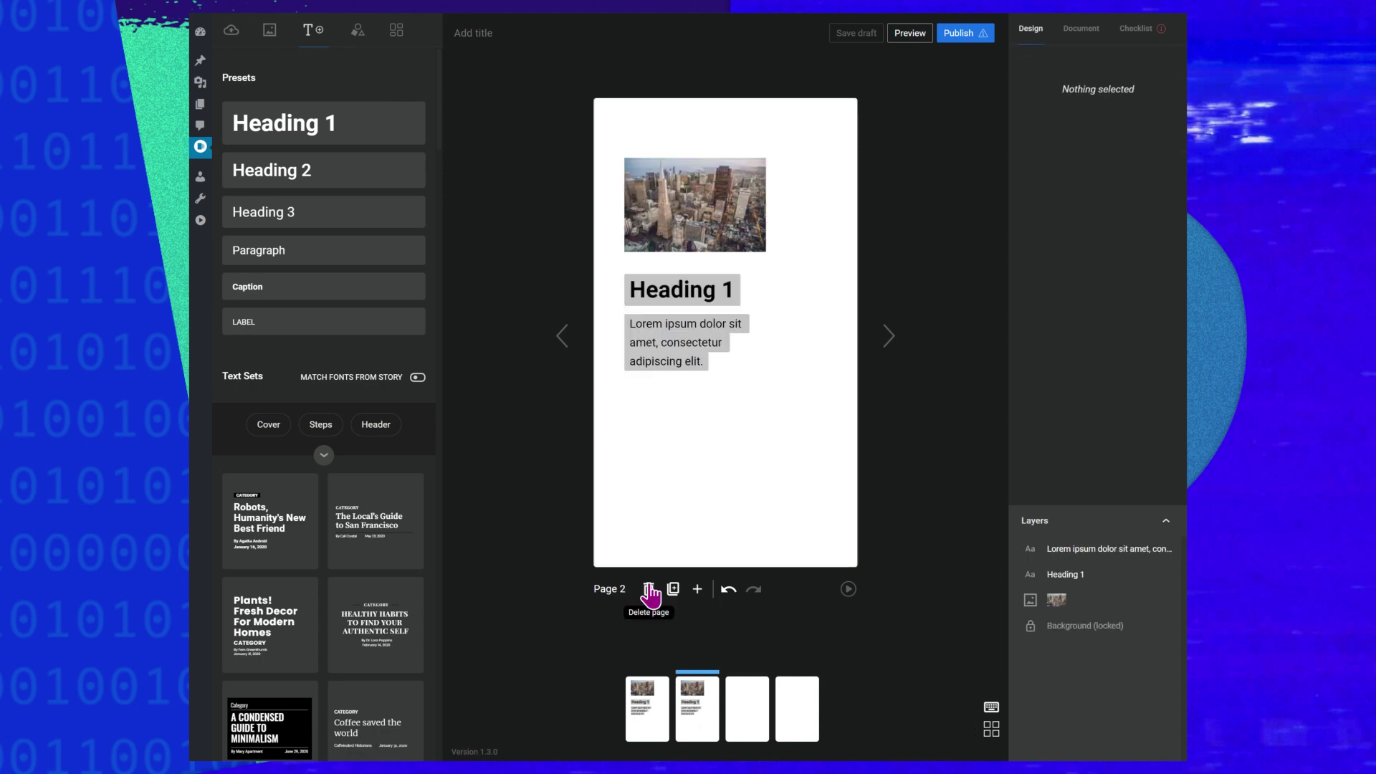
pyautogui.click(648, 589)
pyautogui.click(648, 589)
pyautogui.click(649, 589)
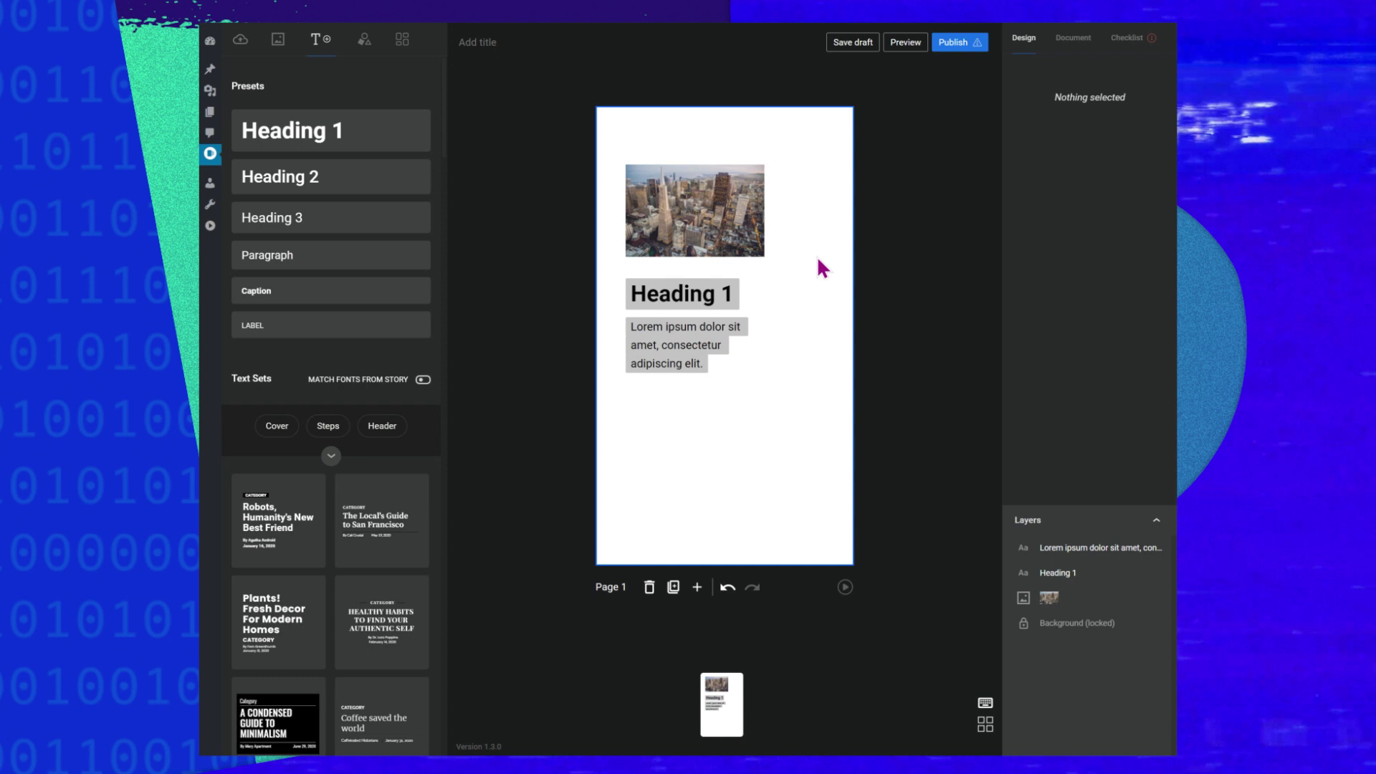
# - Set the city photo as the full-page background, then select the Heading 1 text
pyautogui.click(692, 209)
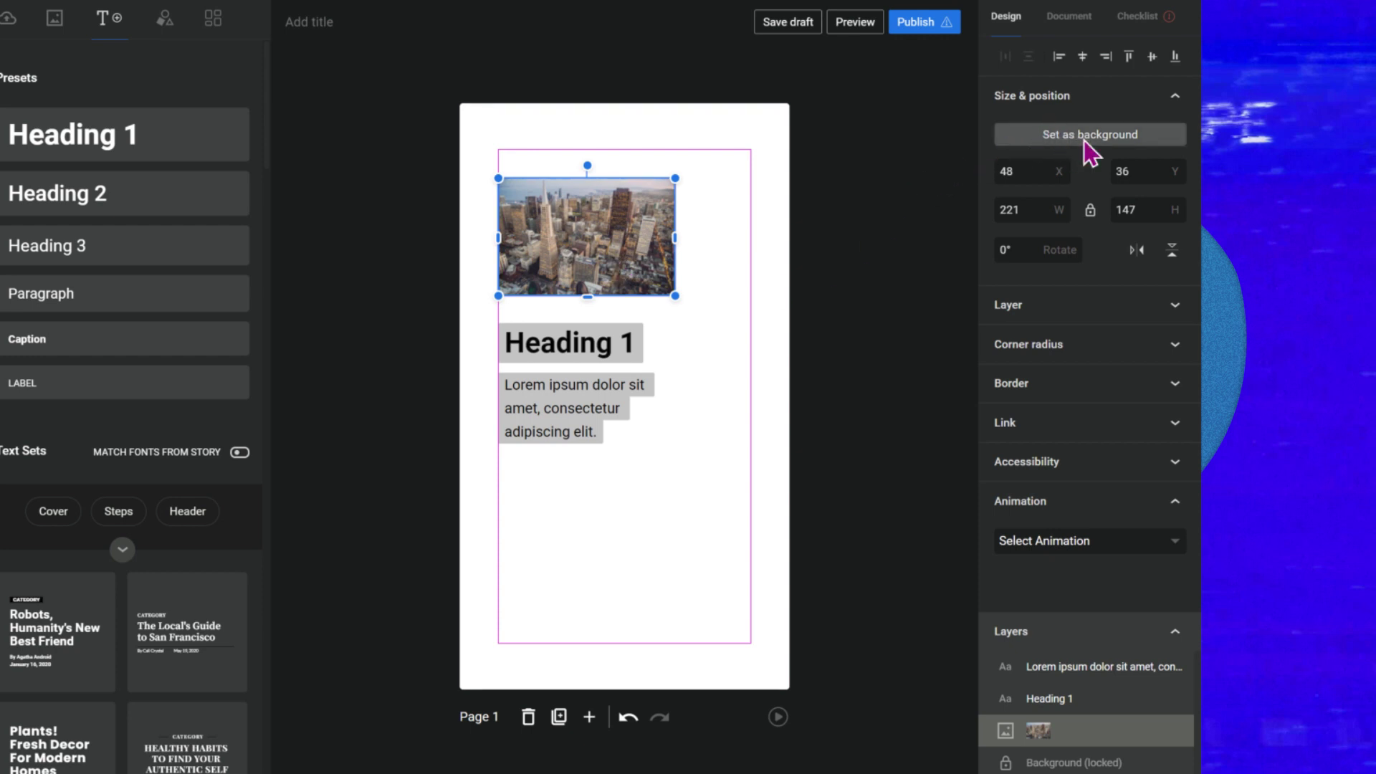
pyautogui.click(1084, 141)
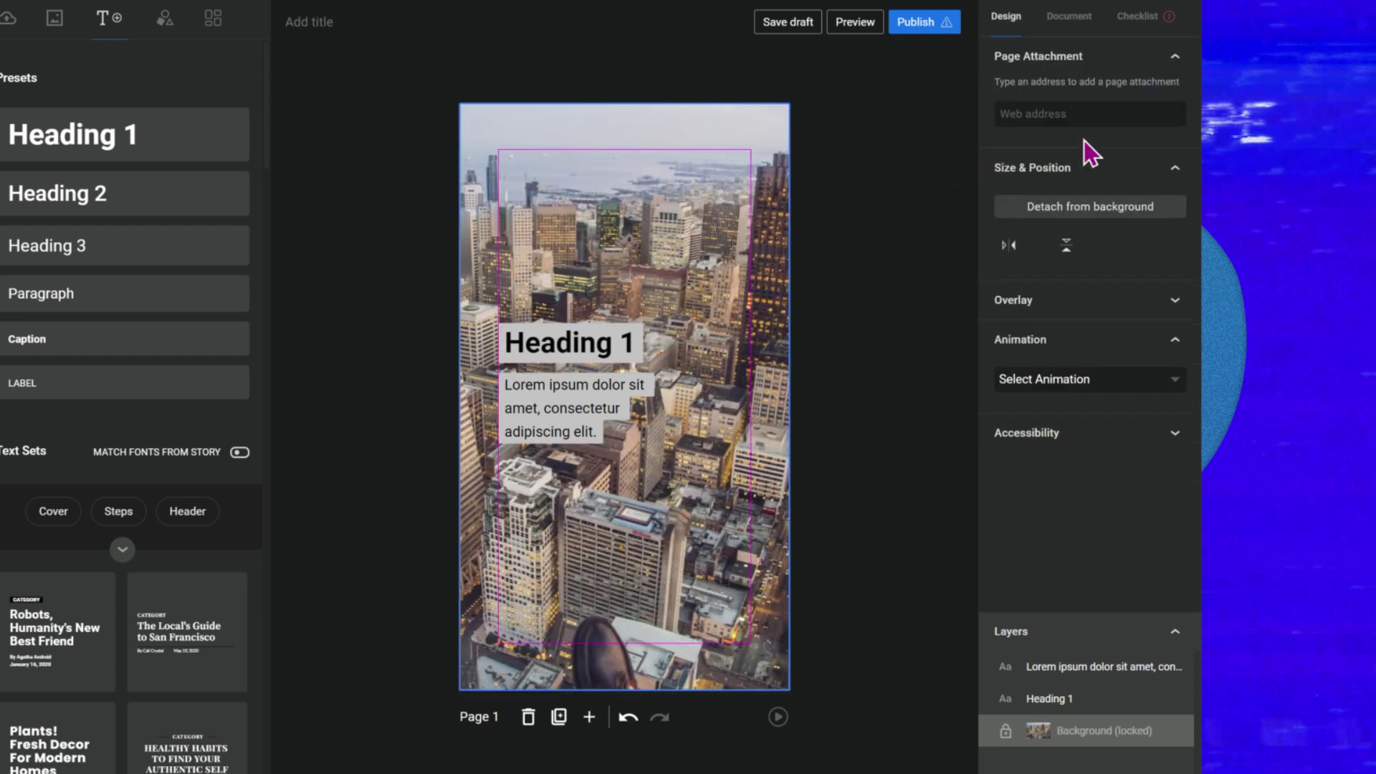
pyautogui.click(566, 354)
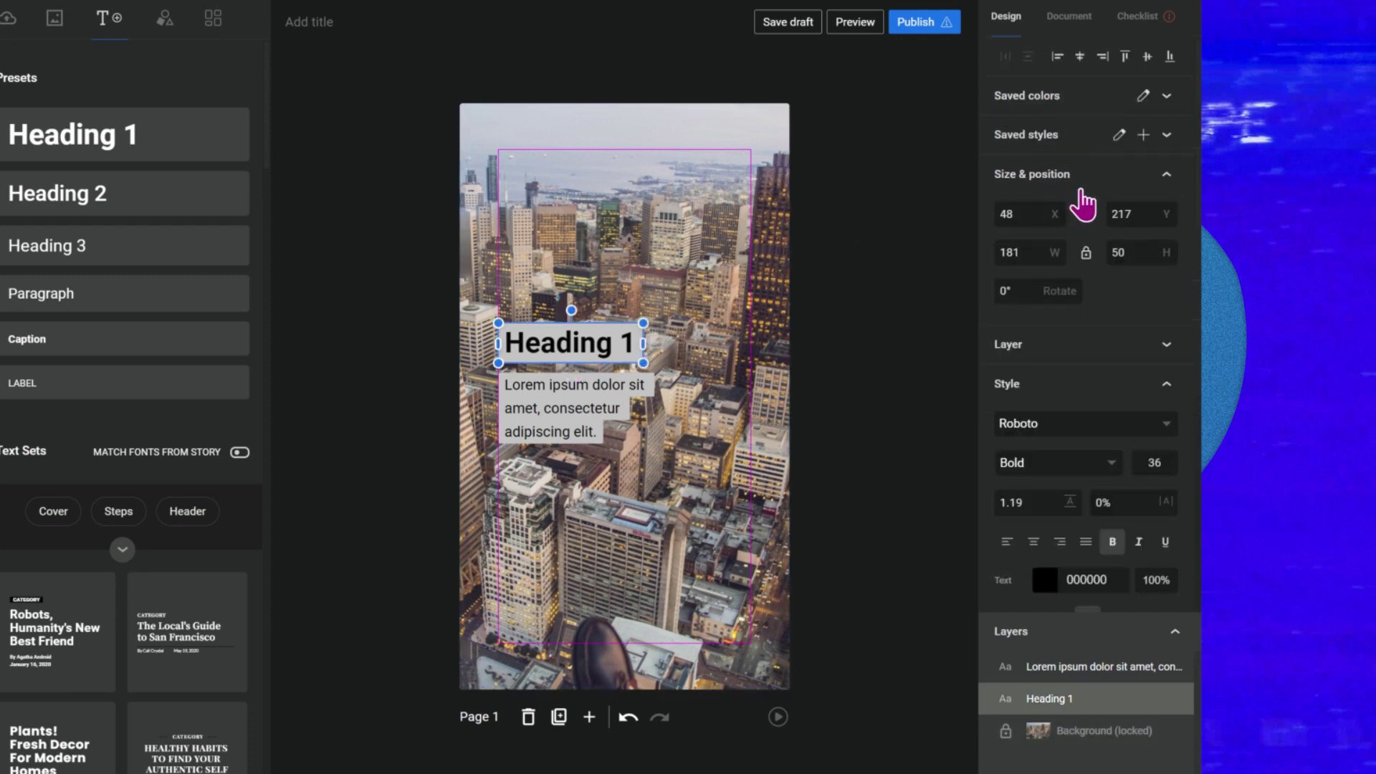
# - Undo the photo background with Ctrl+Z and briefly show the saved colour swatches
pyautogui.hotkey('ctrl', 'z')
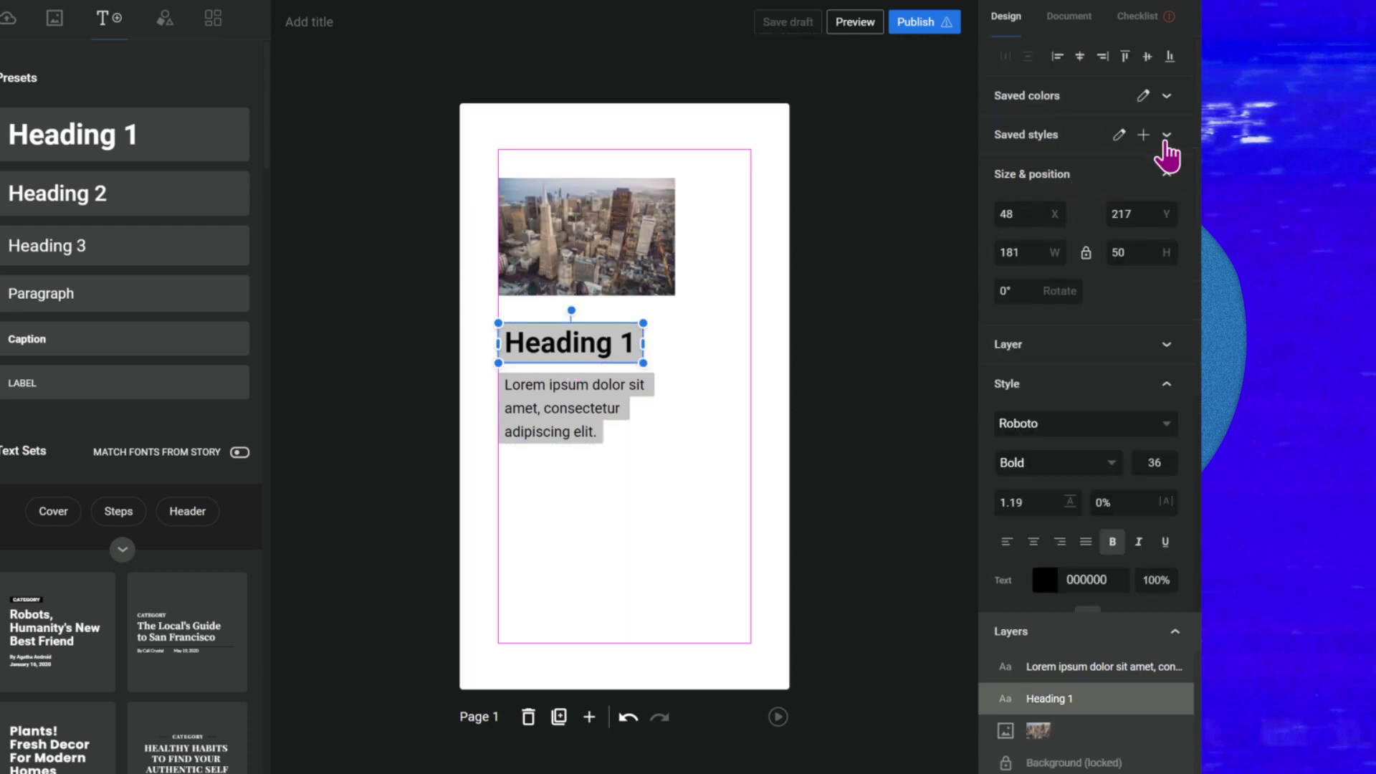
pyautogui.click(1166, 97)
pyautogui.click(1167, 100)
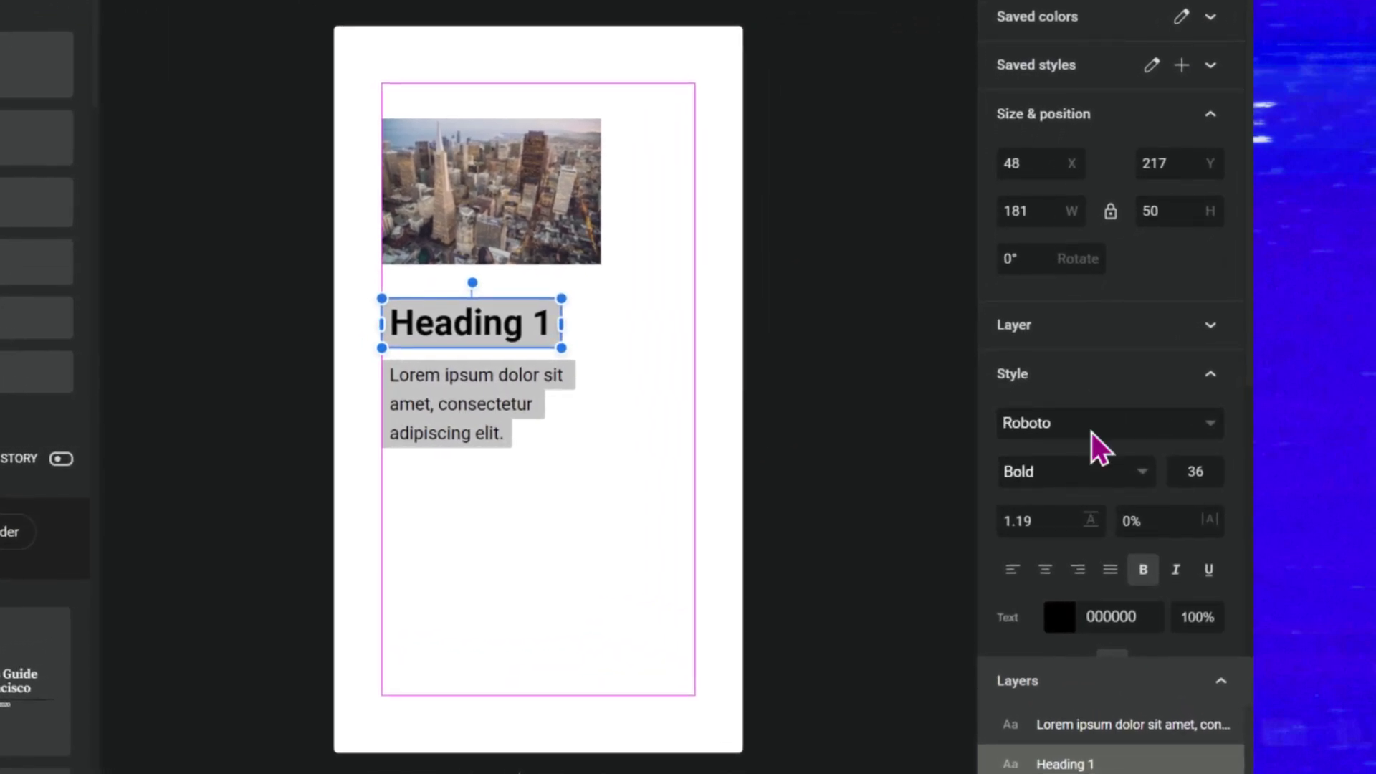
# - Set the Heading 1 font to Anton, then select the city photo
pyautogui.click(1091, 430)
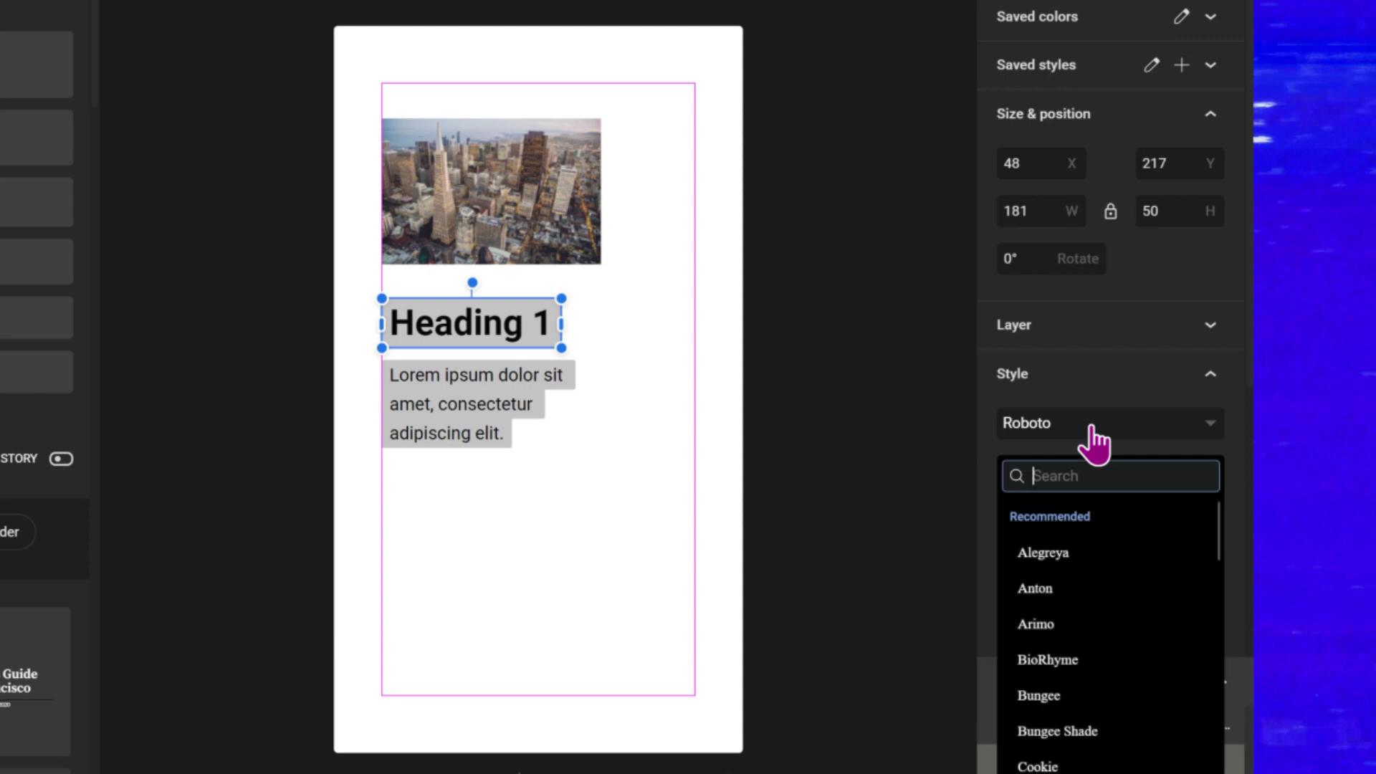
pyautogui.click(1089, 588)
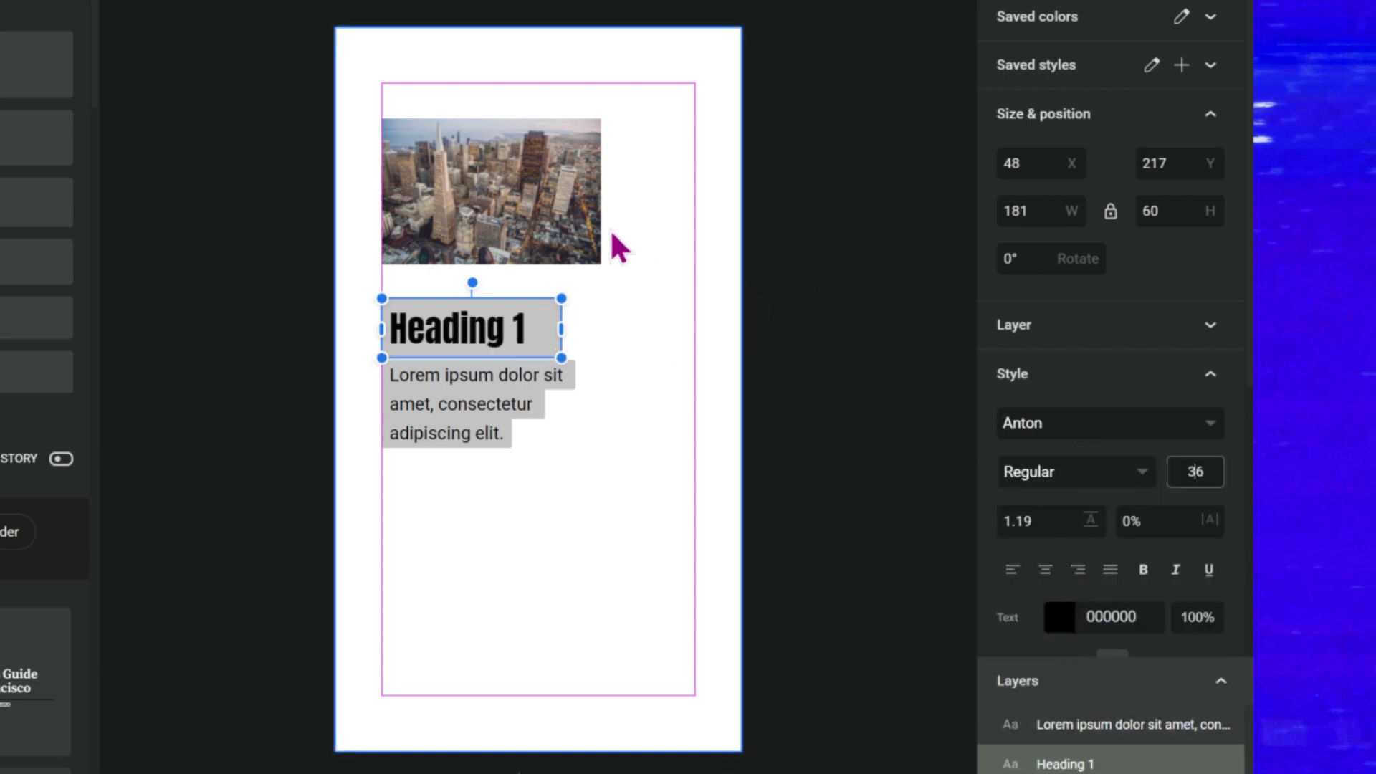
pyautogui.click(532, 221)
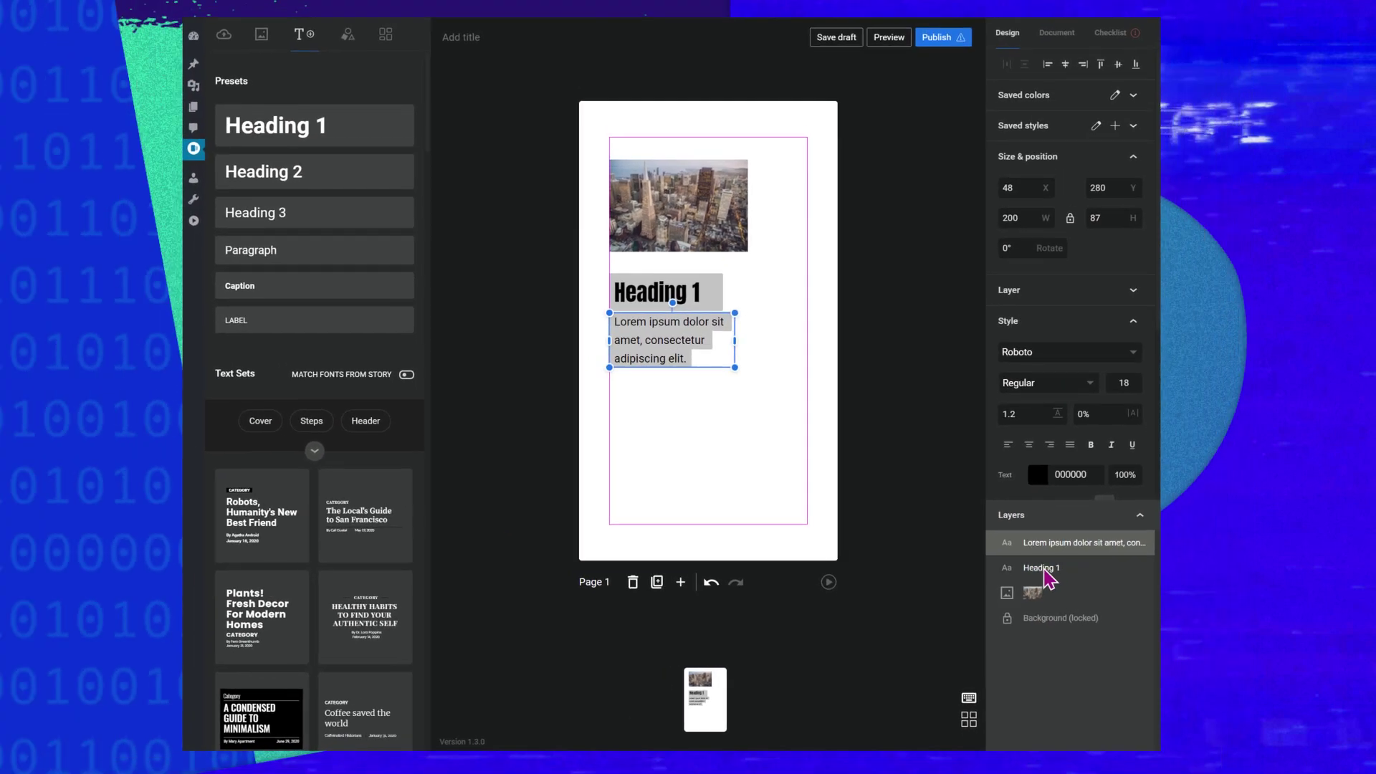
# - Move the photo lower over Heading 1 and layer it beneath the heading and paragraph
pyautogui.click(1087, 525)
pyautogui.moveTo(1047, 593); pyautogui.dragTo(1041, 539)
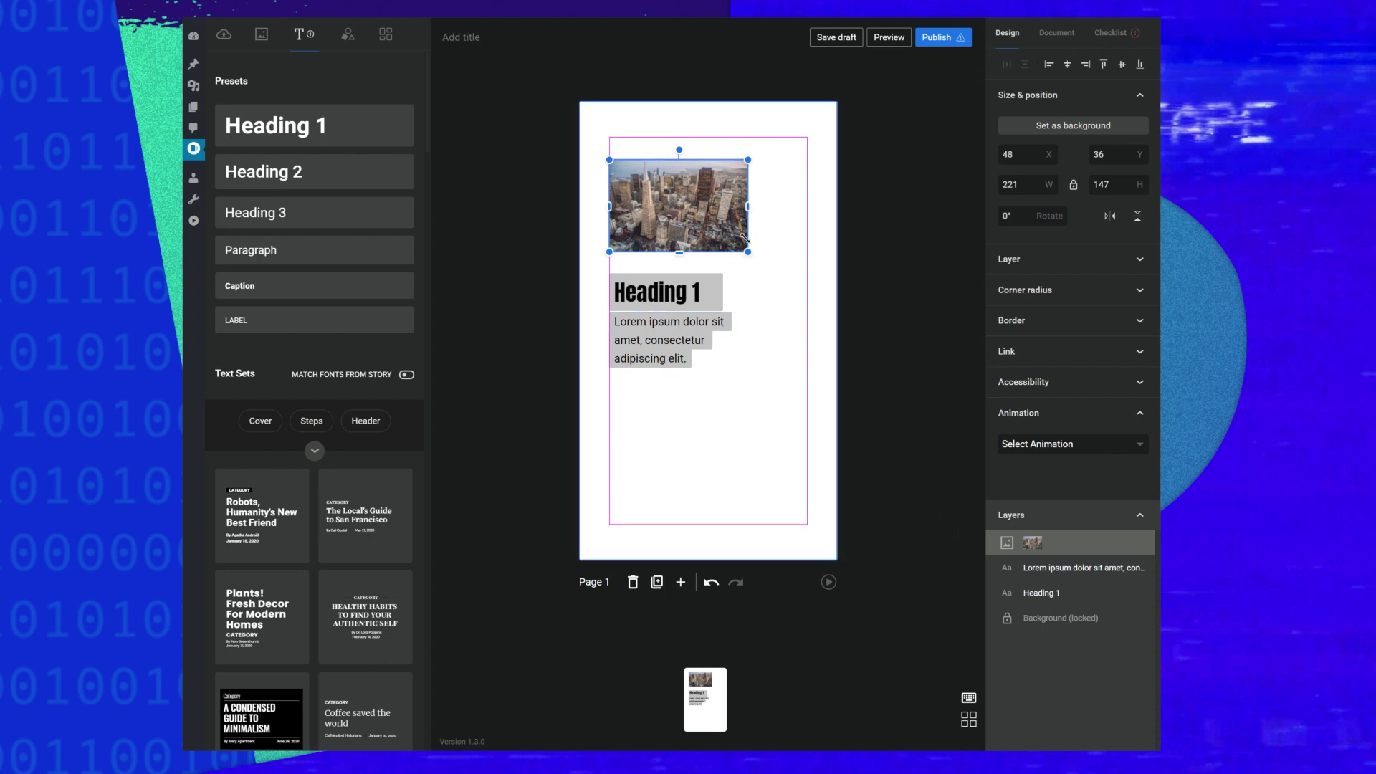
pyautogui.moveTo(710, 214); pyautogui.dragTo(706, 295)
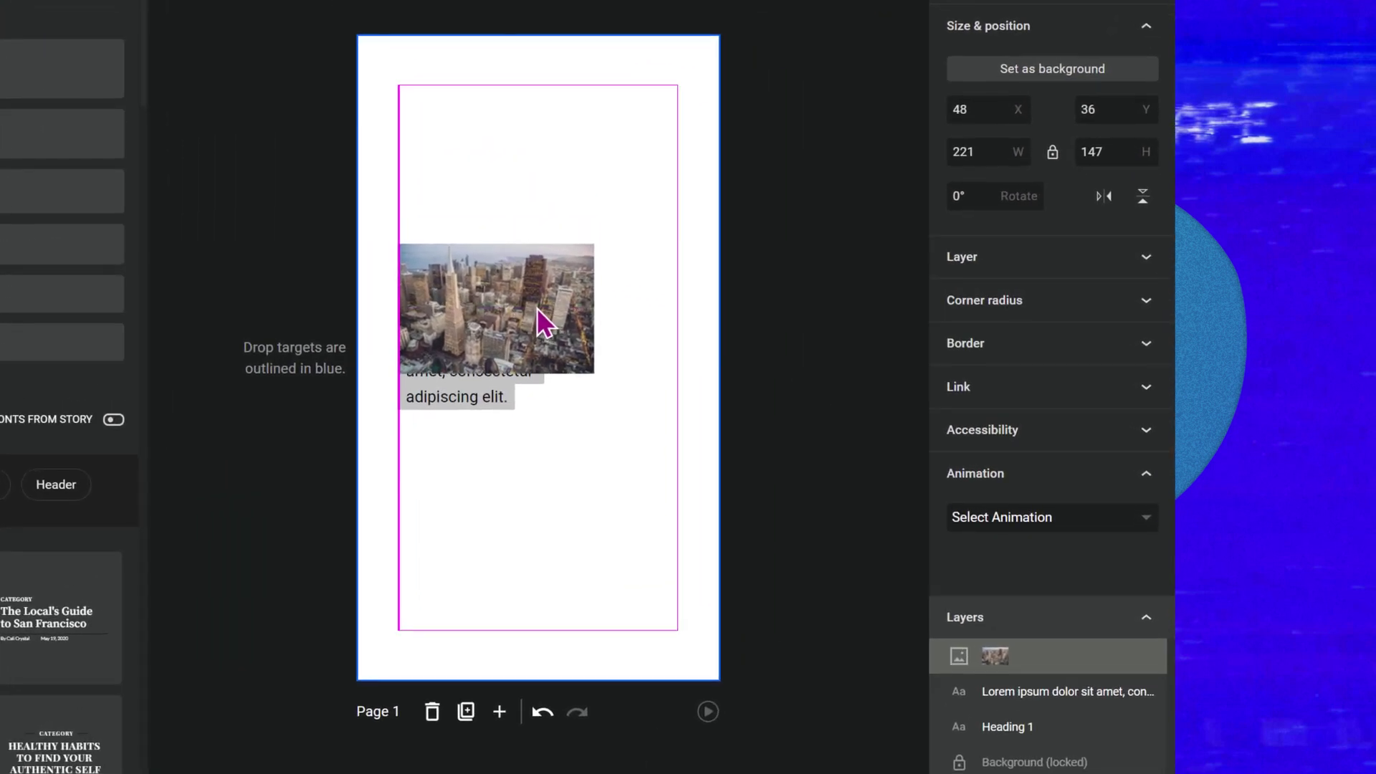
pyautogui.moveTo(537, 308); pyautogui.dragTo(538, 312)
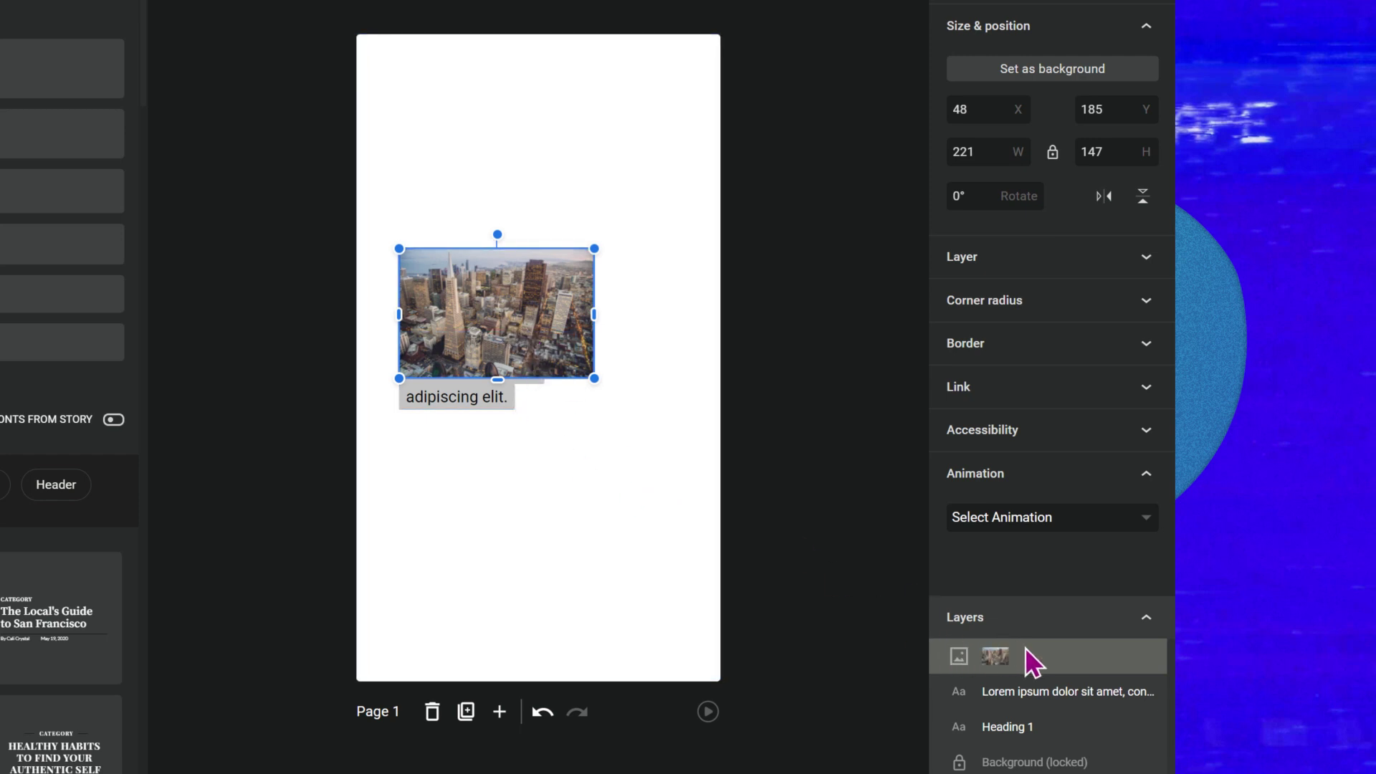
pyautogui.moveTo(1041, 657); pyautogui.dragTo(1034, 731)
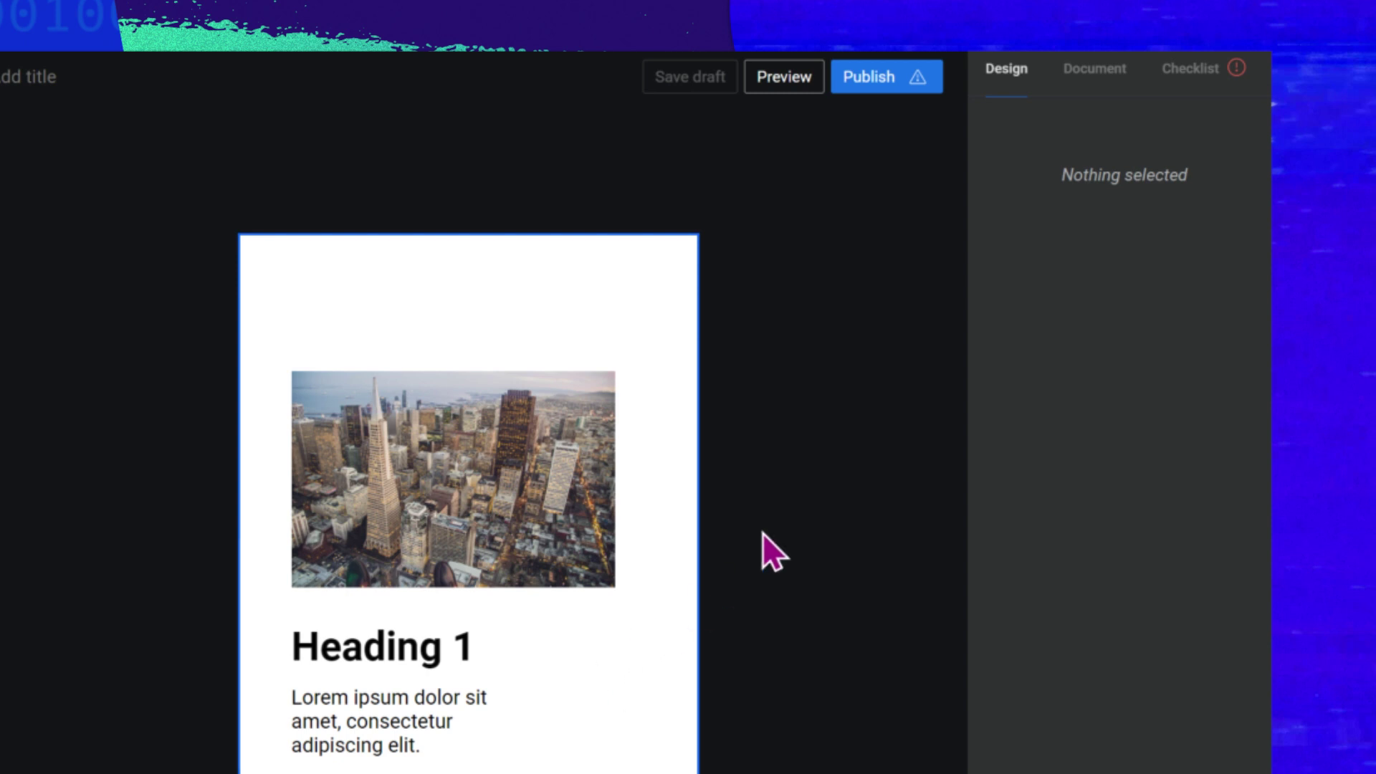
# - Switch between Document settings and the Checklist, then click into the Story Description field
pyautogui.click(1094, 68)
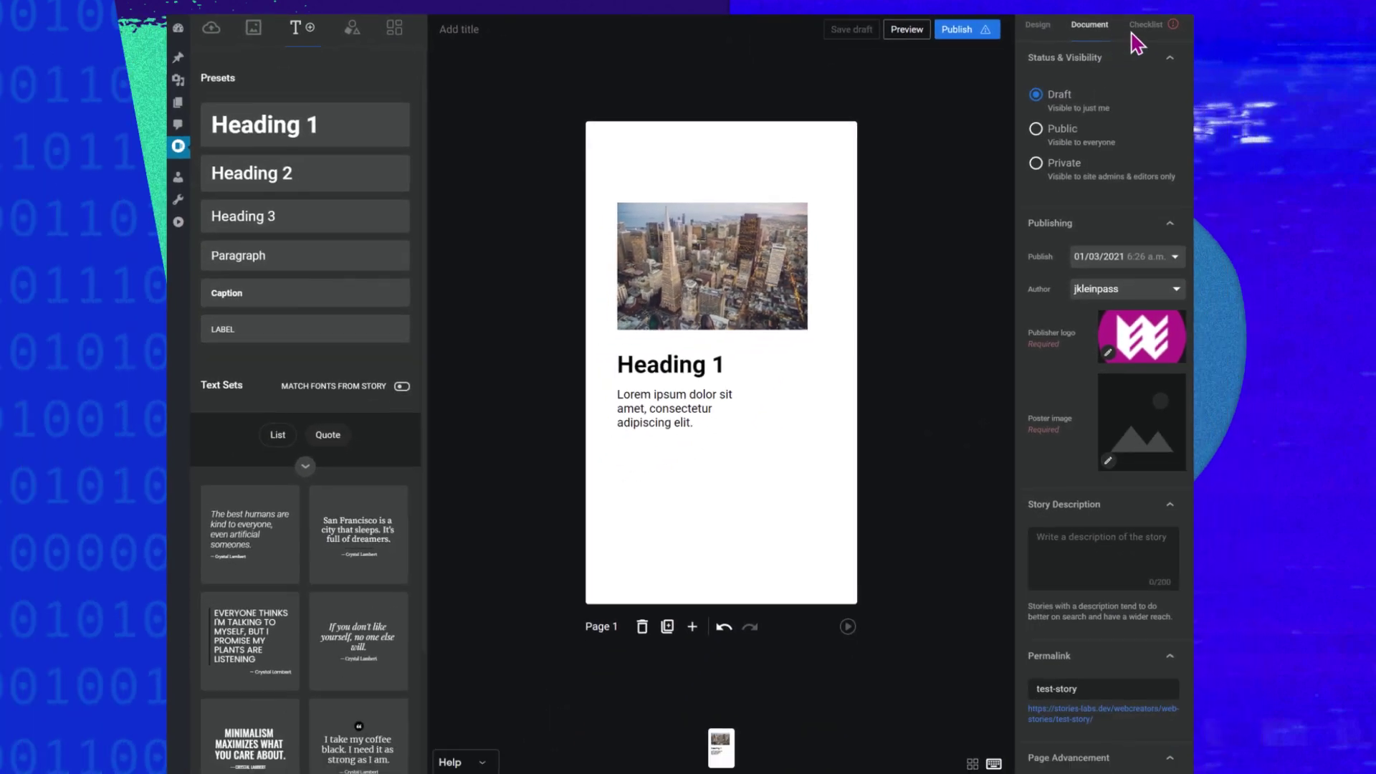
pyautogui.click(1143, 28)
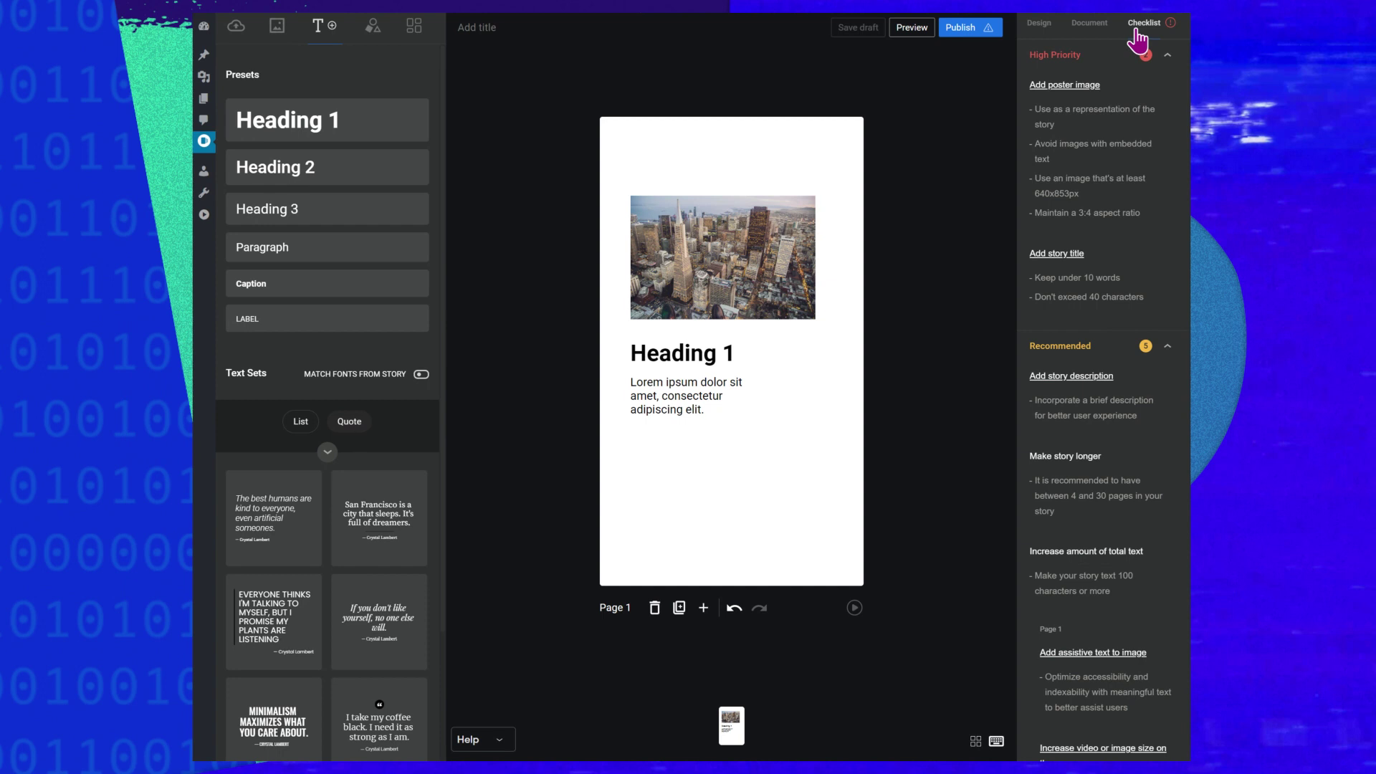
pyautogui.click(1089, 29)
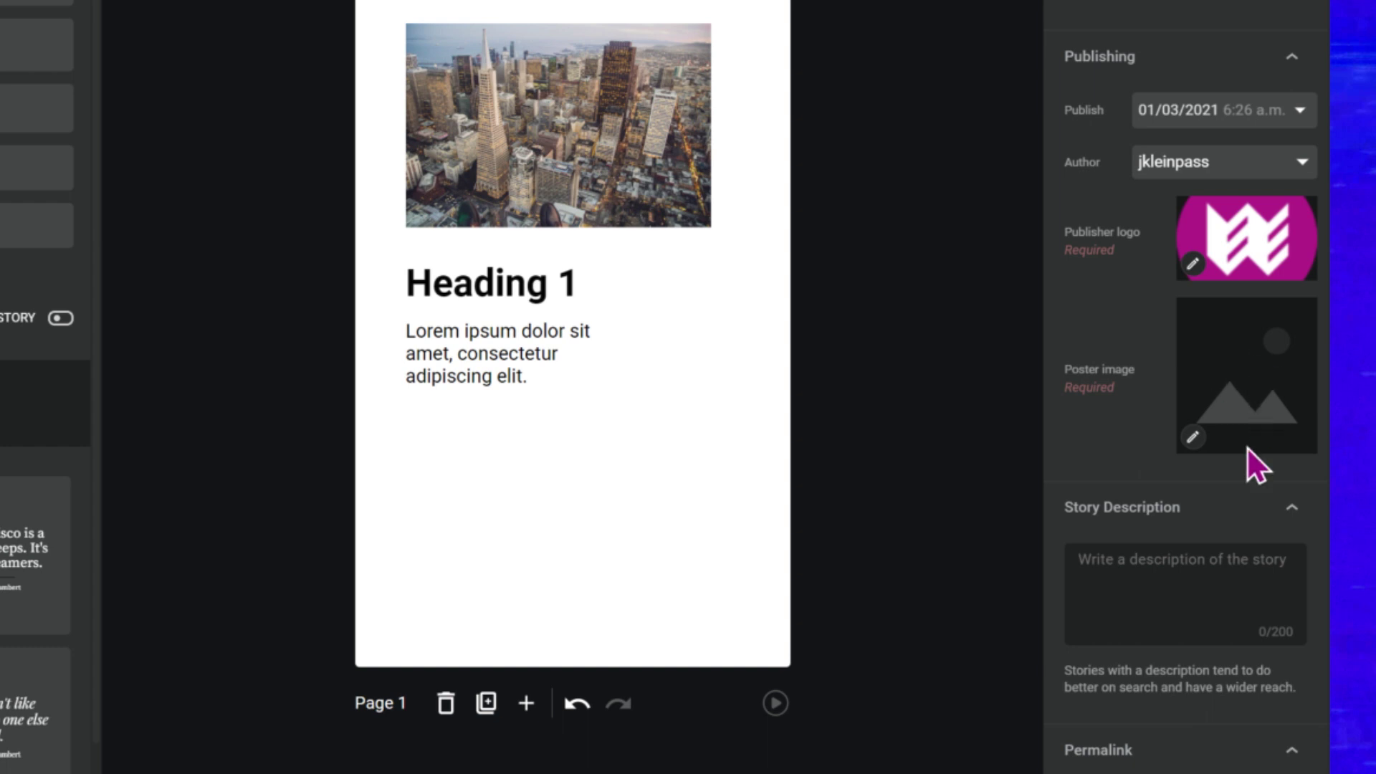
pyautogui.click(1179, 594)
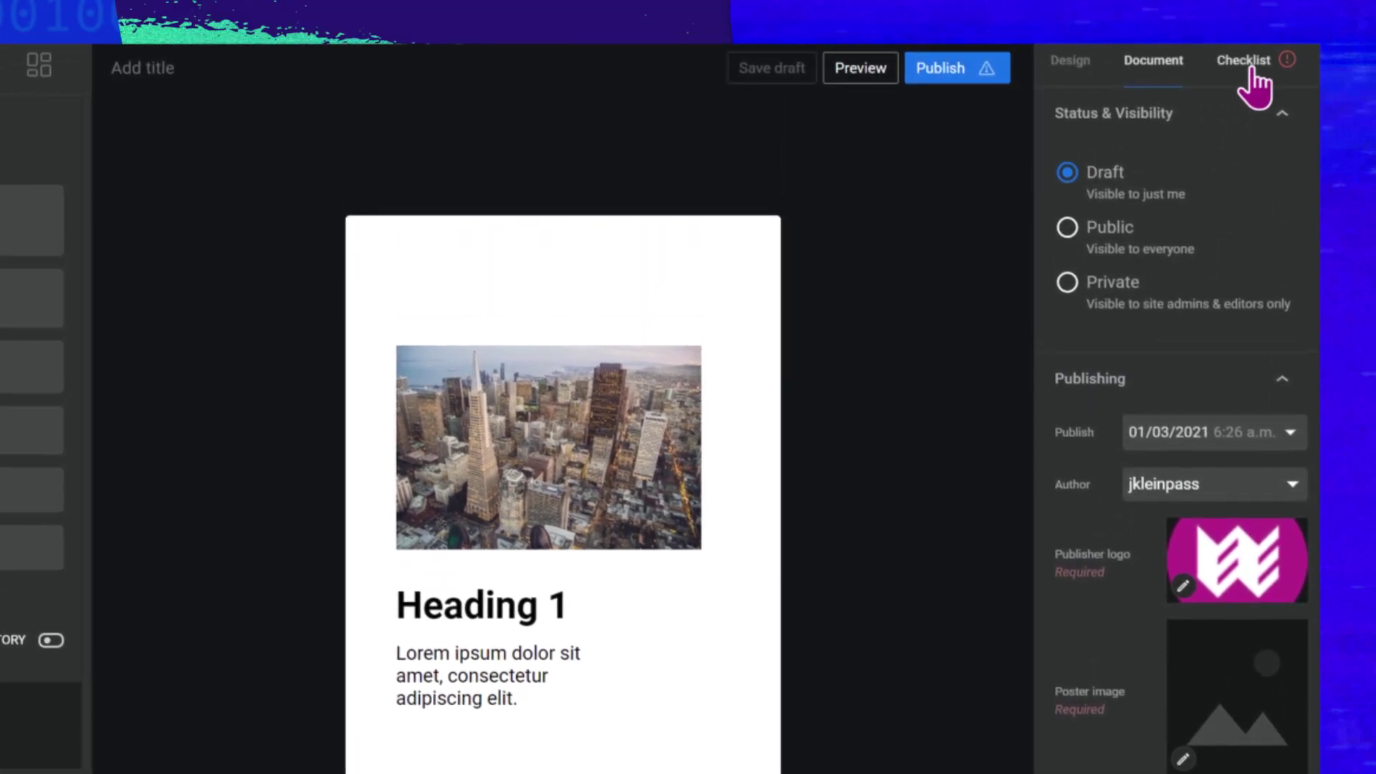
# - Reopen the checklist and enter the story title 'Test story'
pyautogui.click(1247, 63)
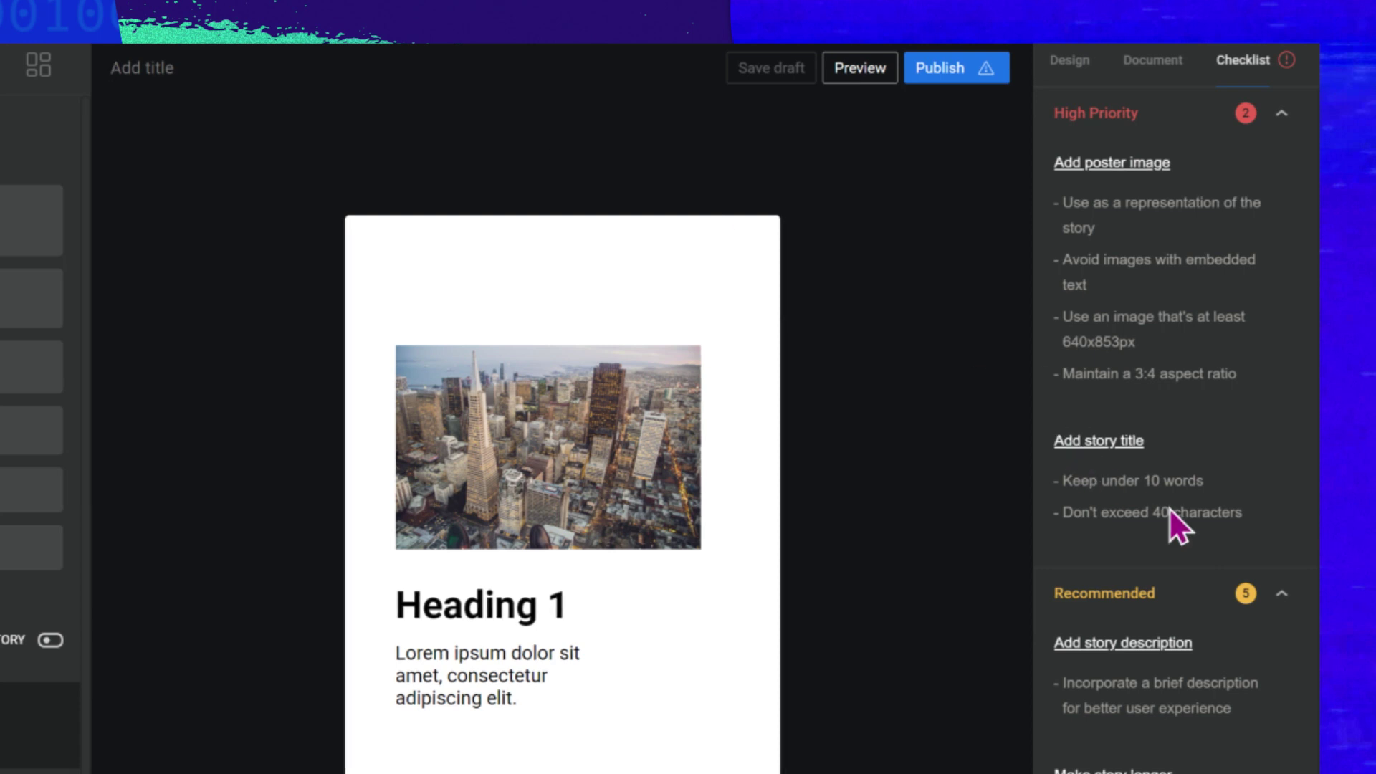
pyautogui.write('Test story')
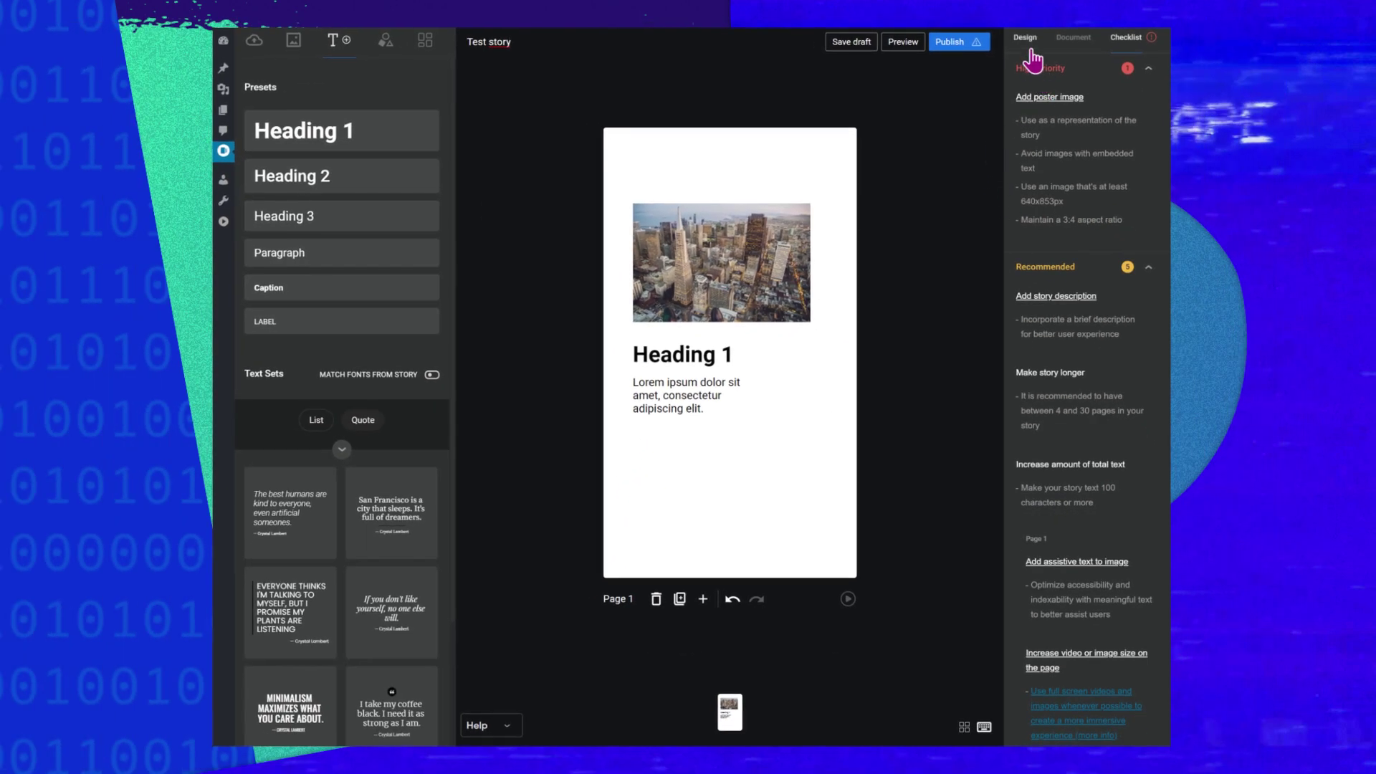
# - Switch the sidebar to the Design panel listing the page's layers
pyautogui.click(1026, 40)
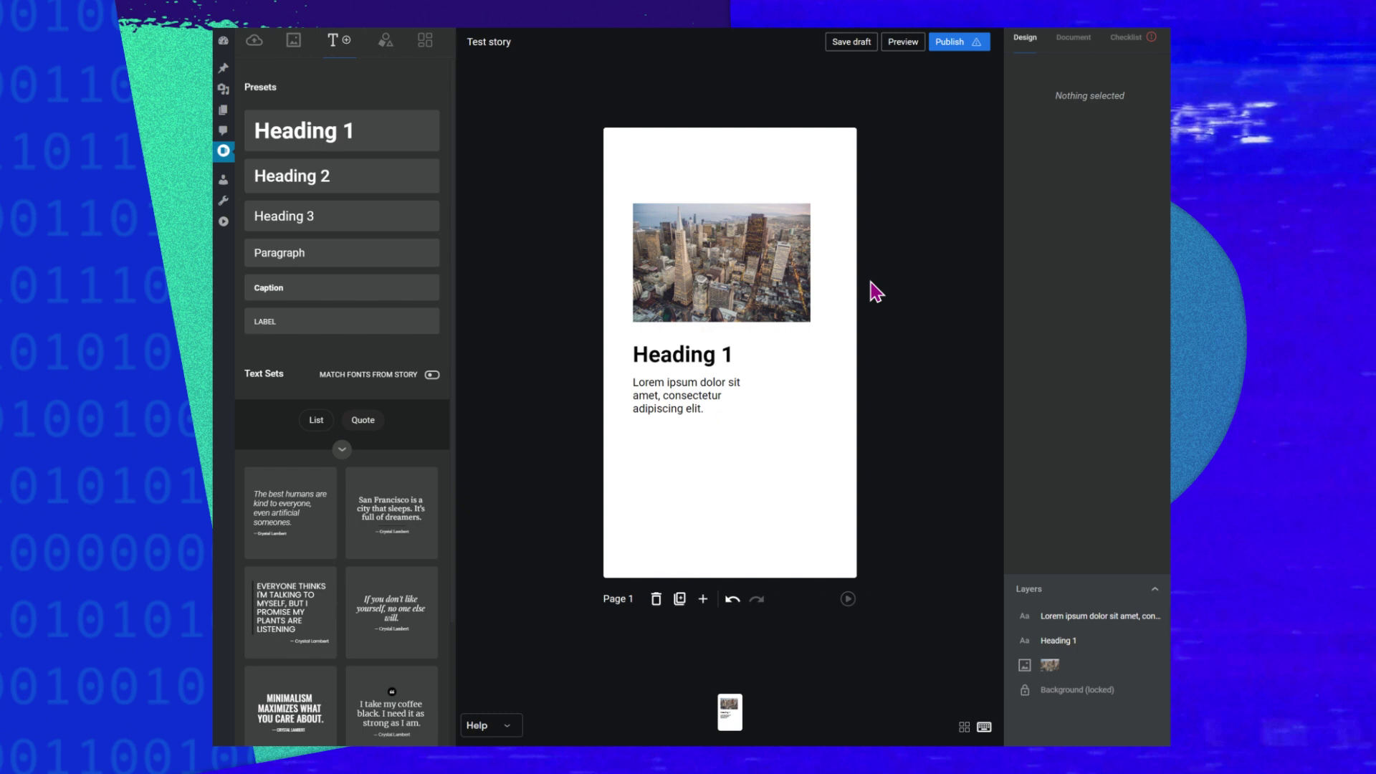